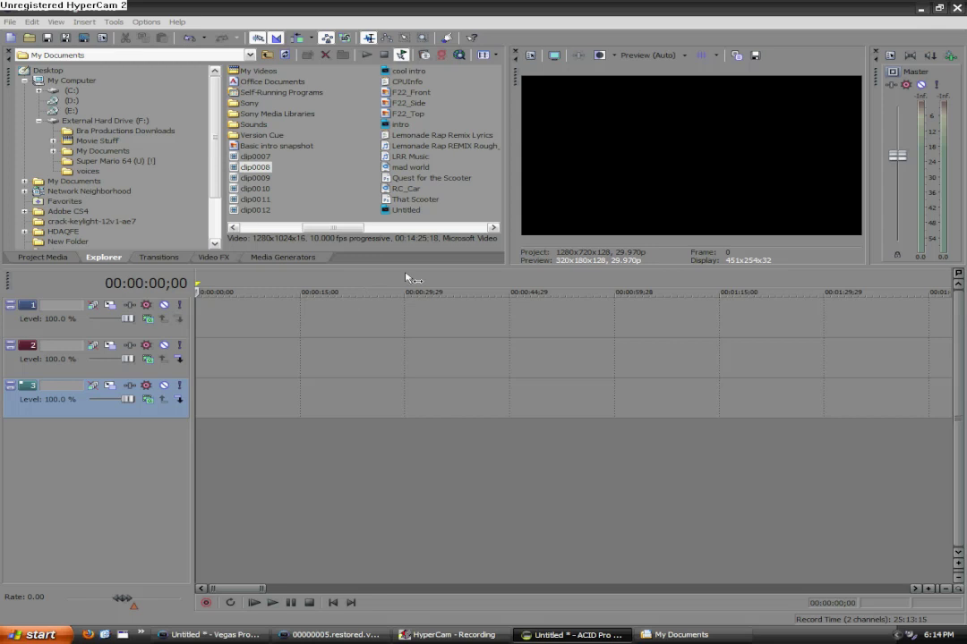
Browse the Explorer from Desktop through SVTE_PRO > SVTE_PRO into the Textures folder.
left_click(189, 125)
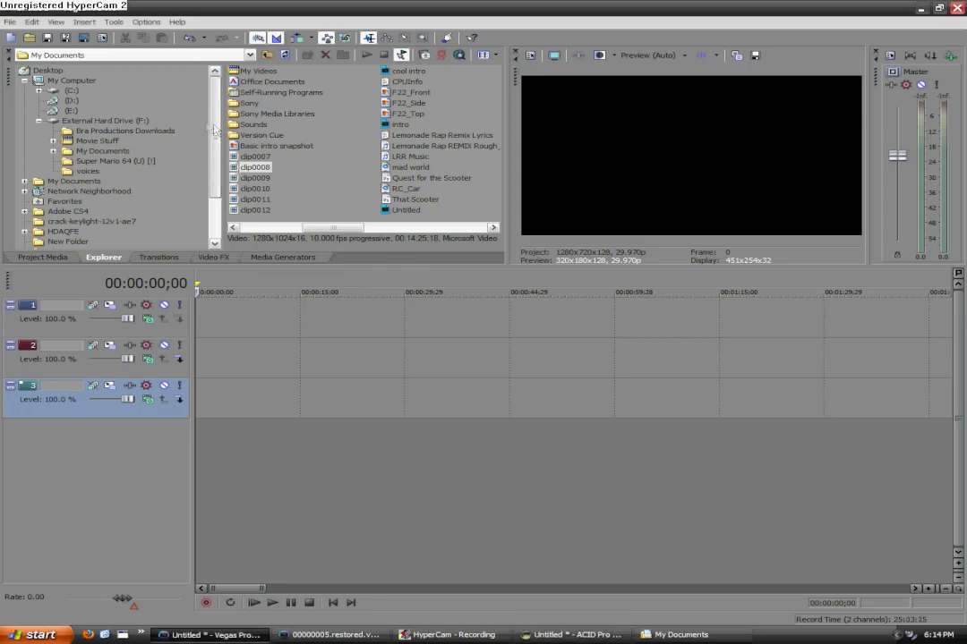
double_click(55, 71)
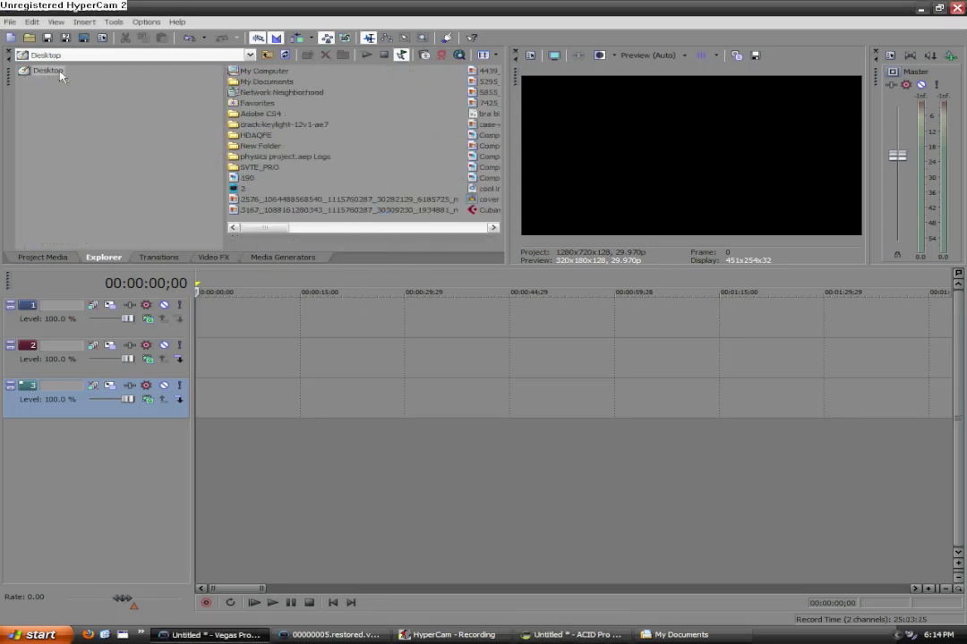
double_click(270, 168)
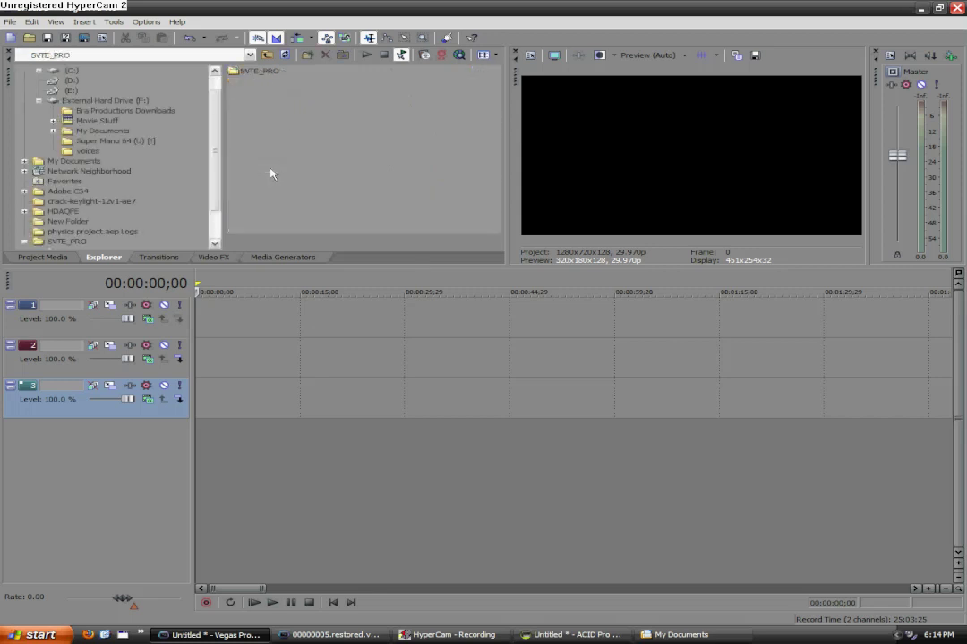
double_click(258, 77)
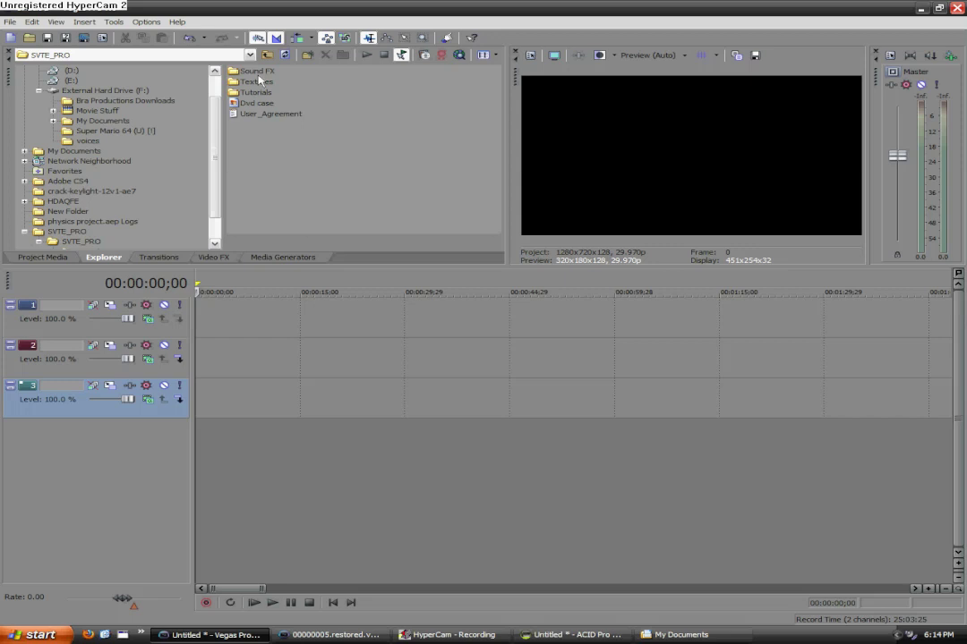
double_click(257, 81)
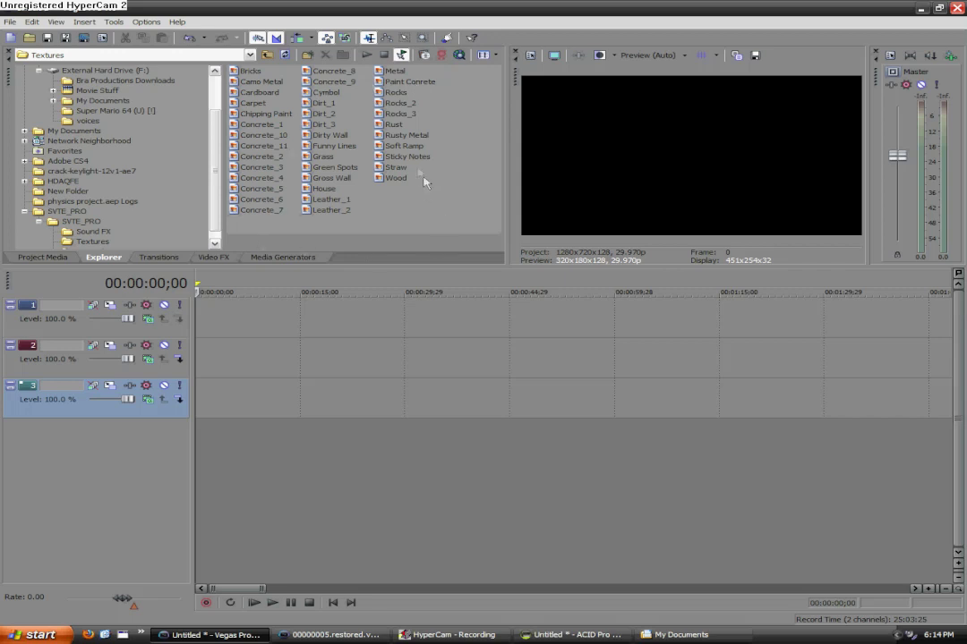
Place the Soft Ramp texture on track 3 and set its Pan/Crop Maintain aspect ratio to No.
left_click_drag(403, 146, 199, 415)
left_click(221, 438)
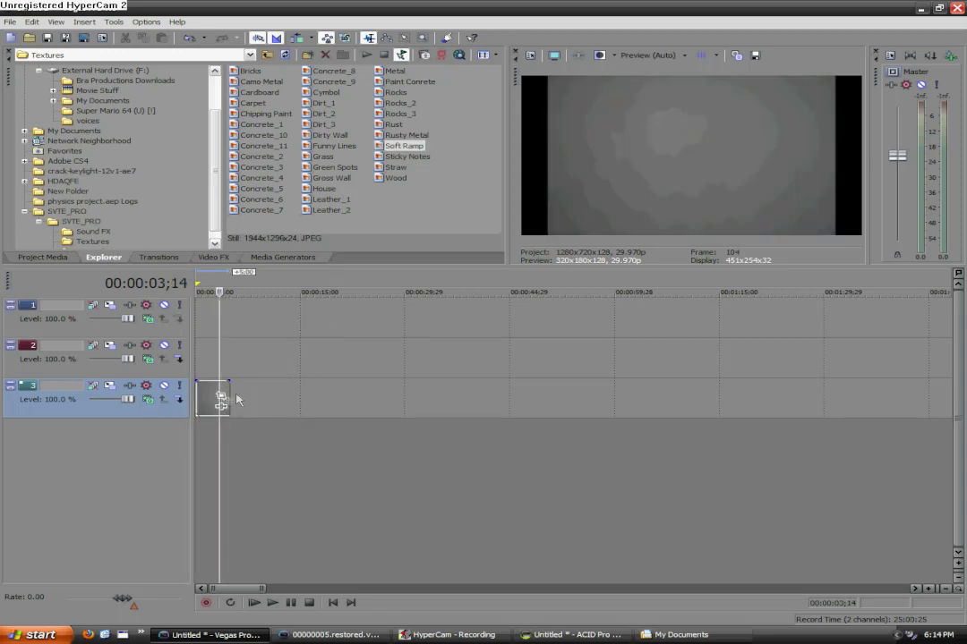
left_click(221, 394)
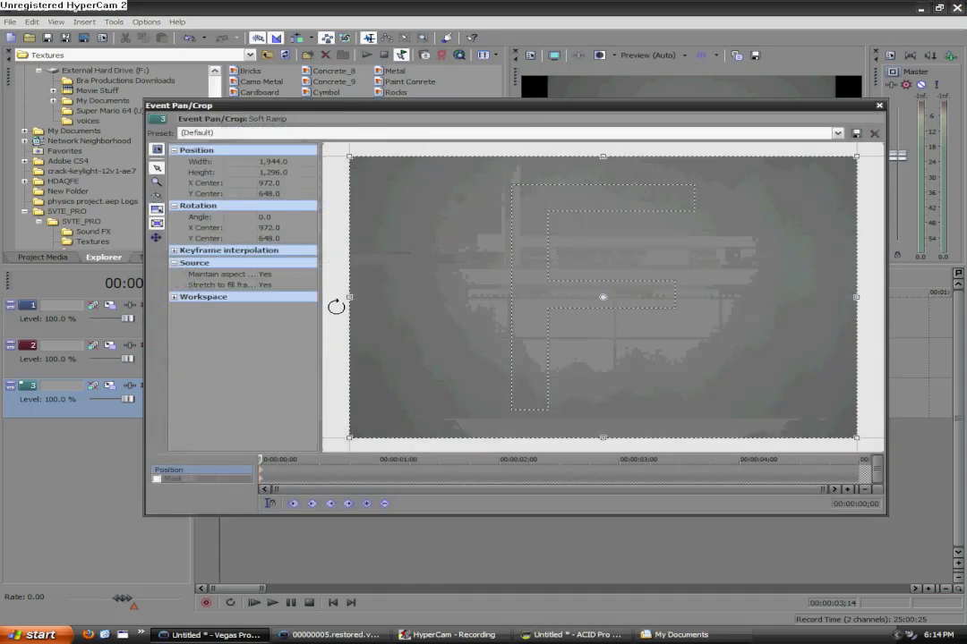
left_click(226, 276)
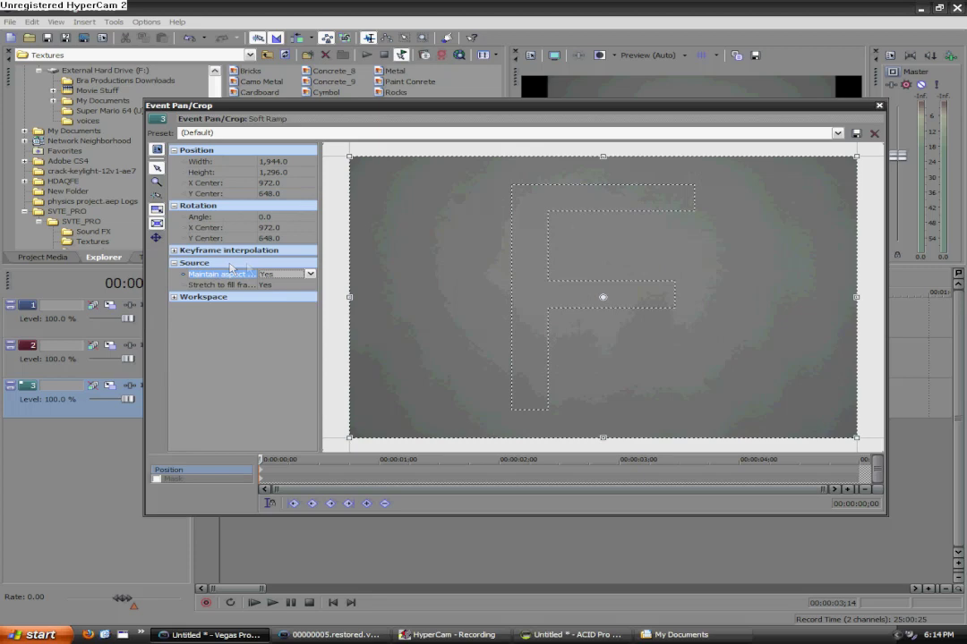
left_click(308, 274)
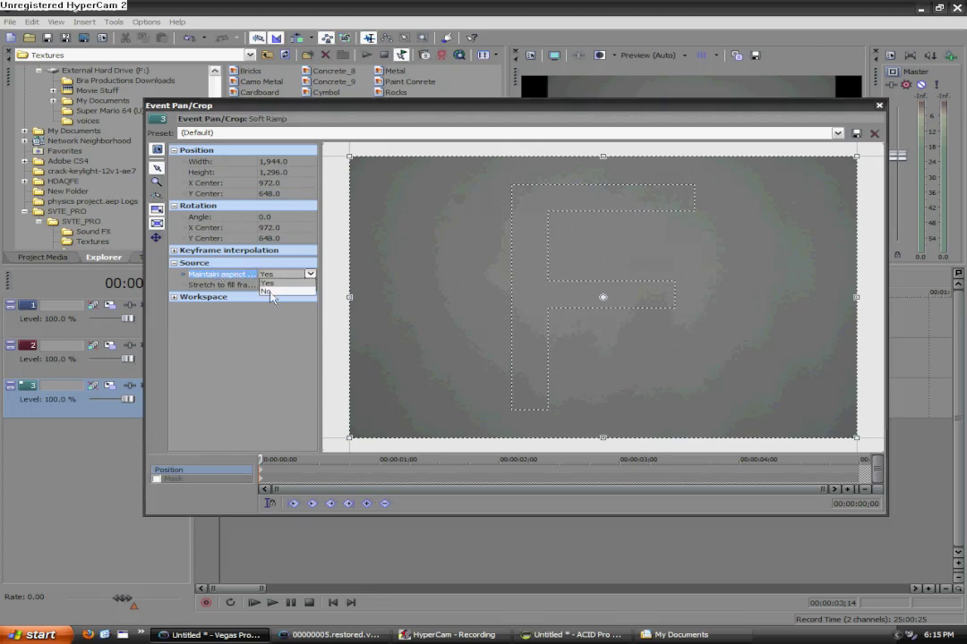
left_click(270, 292)
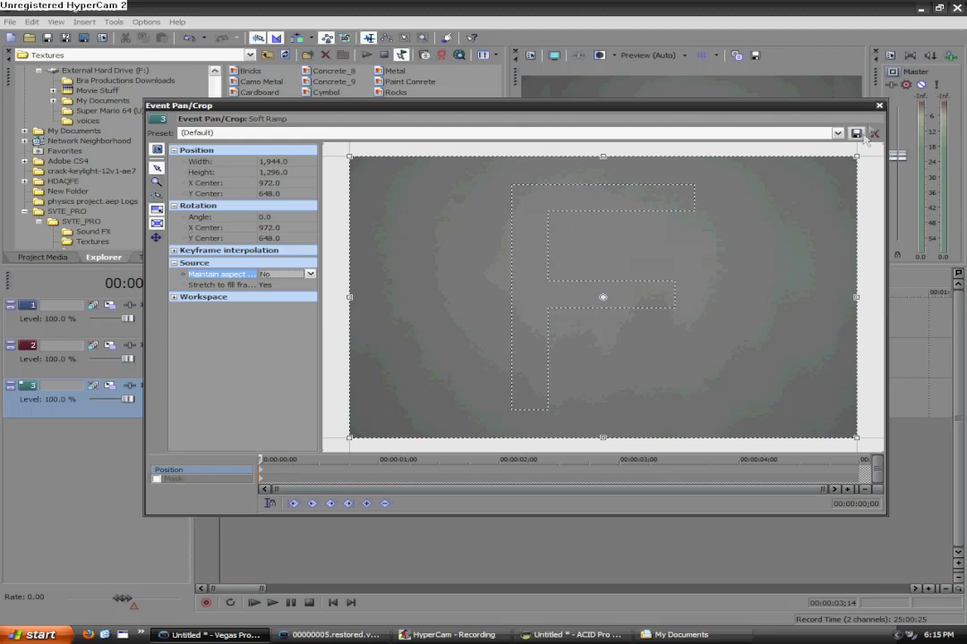
left_click(879, 104)
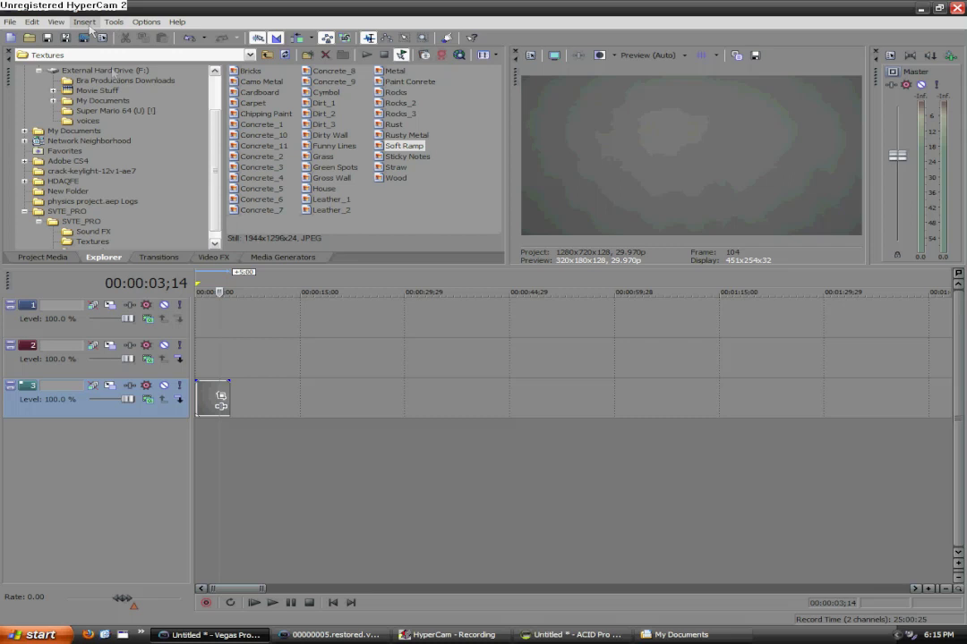
From Bra Productions Downloads, drop the Swirl clip at the project start and stretch Soft Ramp to match.
scroll(216, 174, "up", 1)
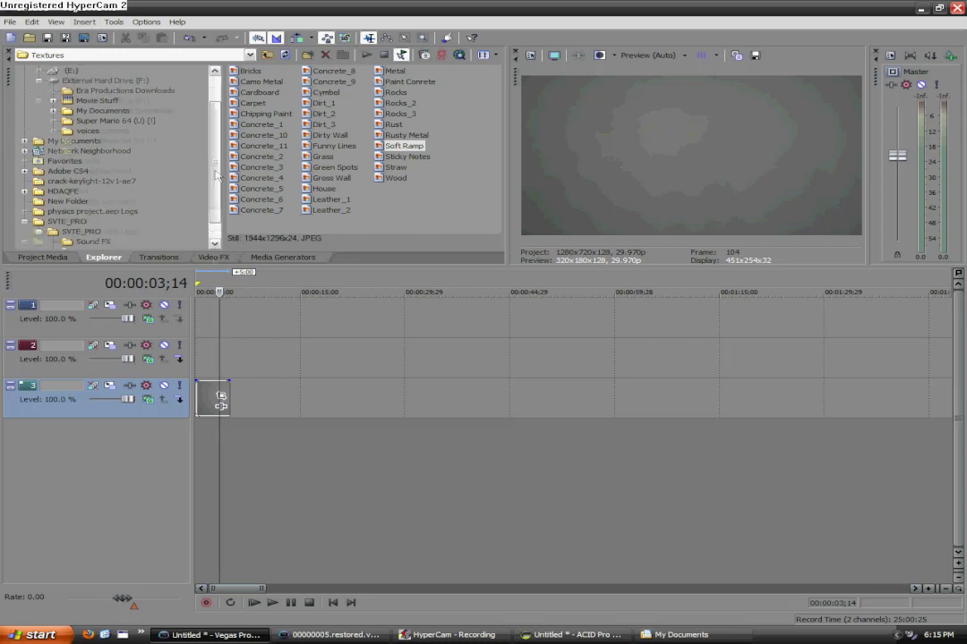
left_click_drag(216, 174, 216, 146)
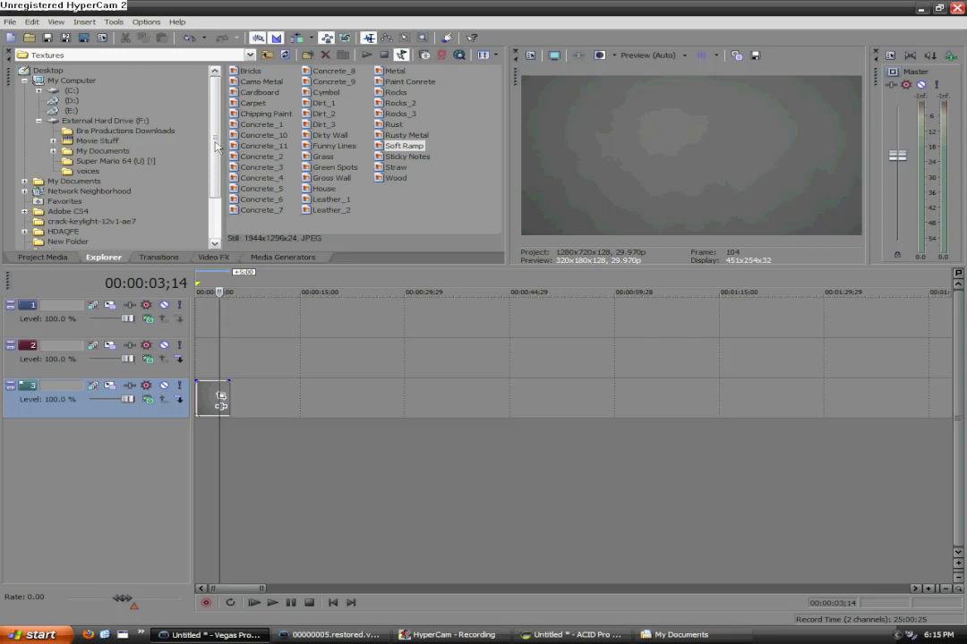
left_click(146, 130)
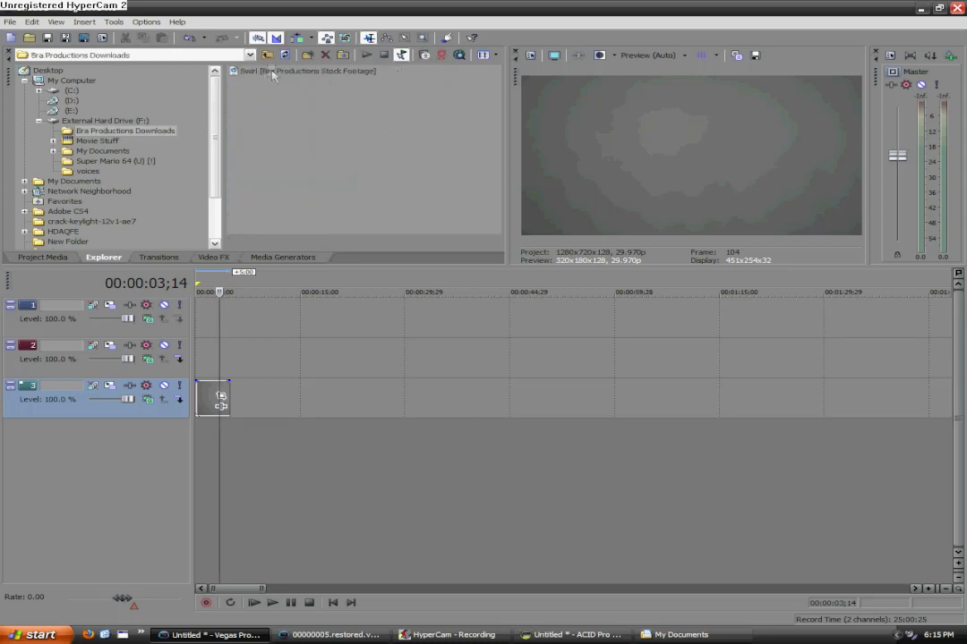
left_click_drag(242, 365, 501, 354)
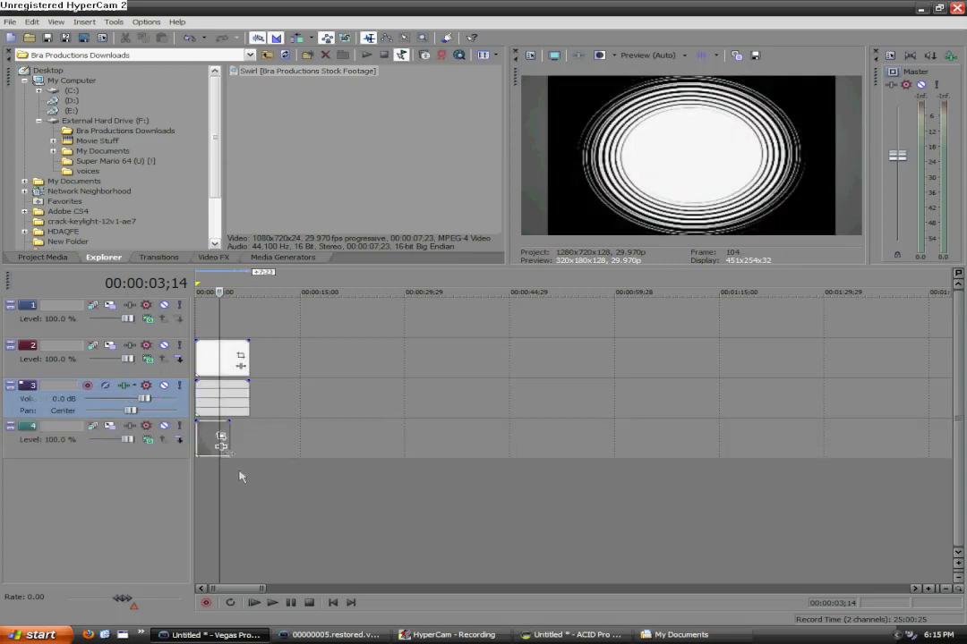
left_click_drag(228, 443, 244, 447)
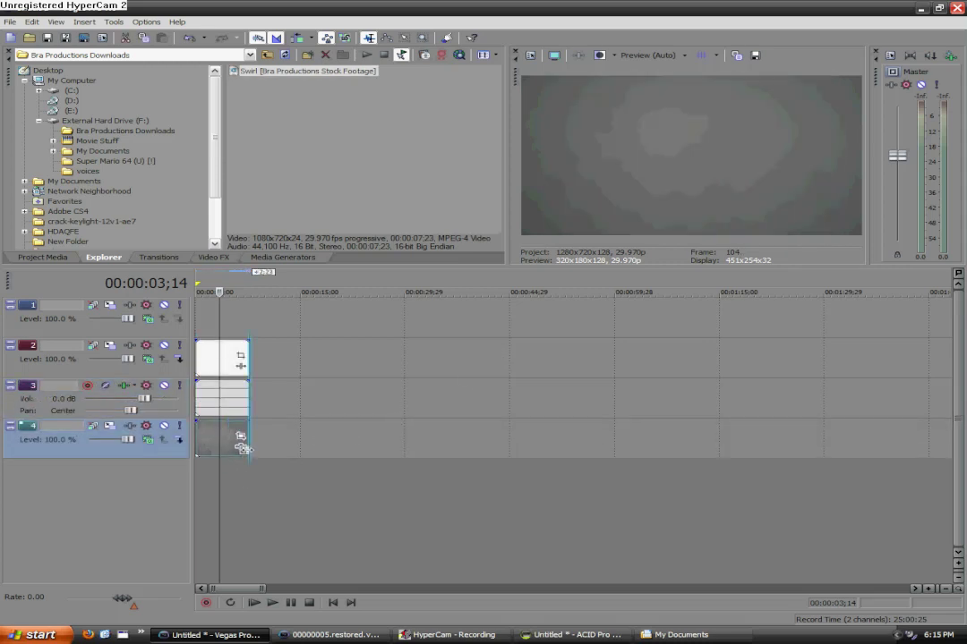
Set the Swirl track's compositing mode to Add and park the playhead at 00:00:02;20.
left_click(227, 488)
scroll(226, 488, "up", 5)
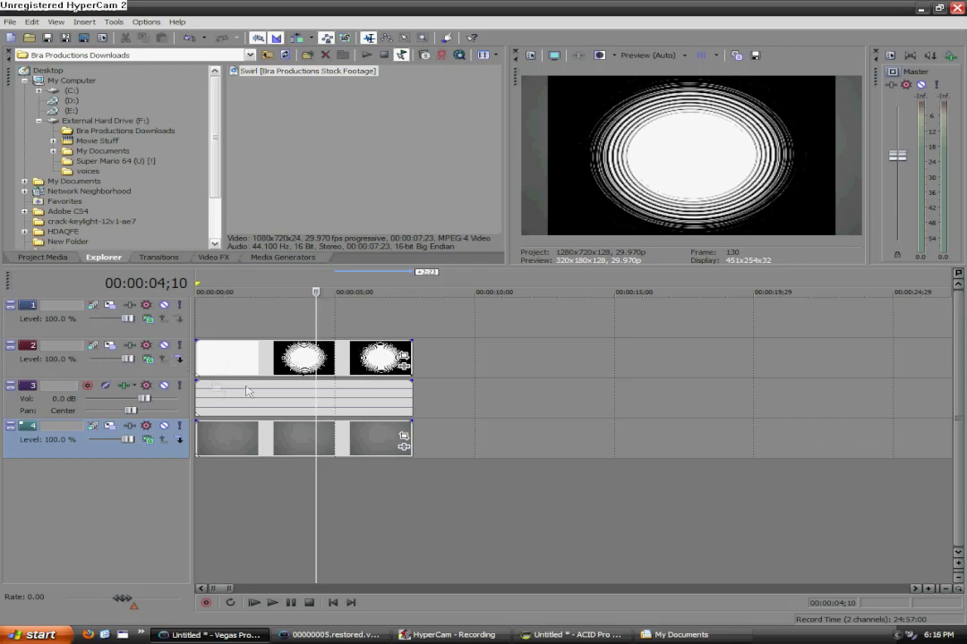
left_click(148, 361)
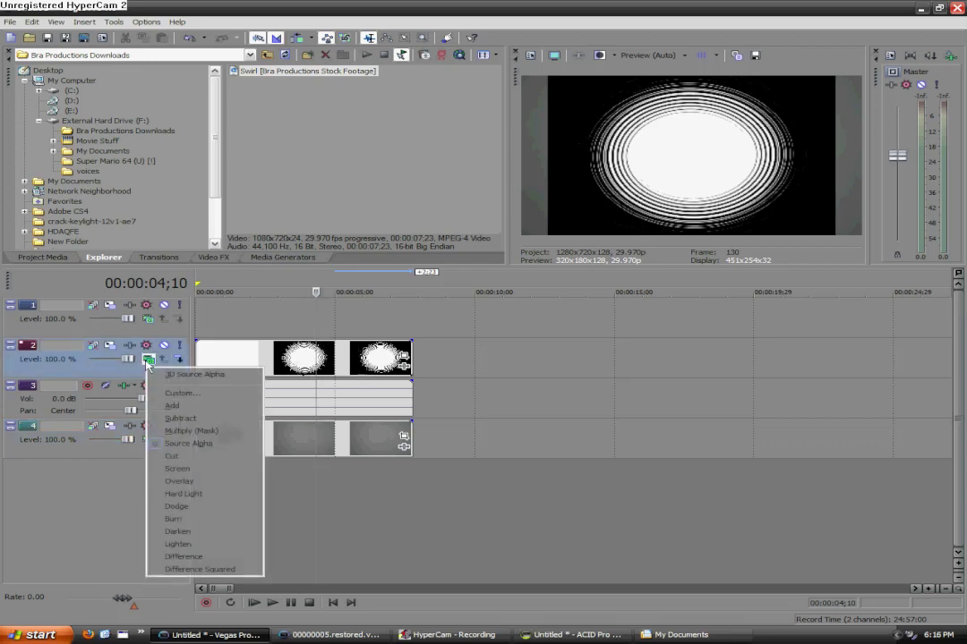
left_click(173, 408)
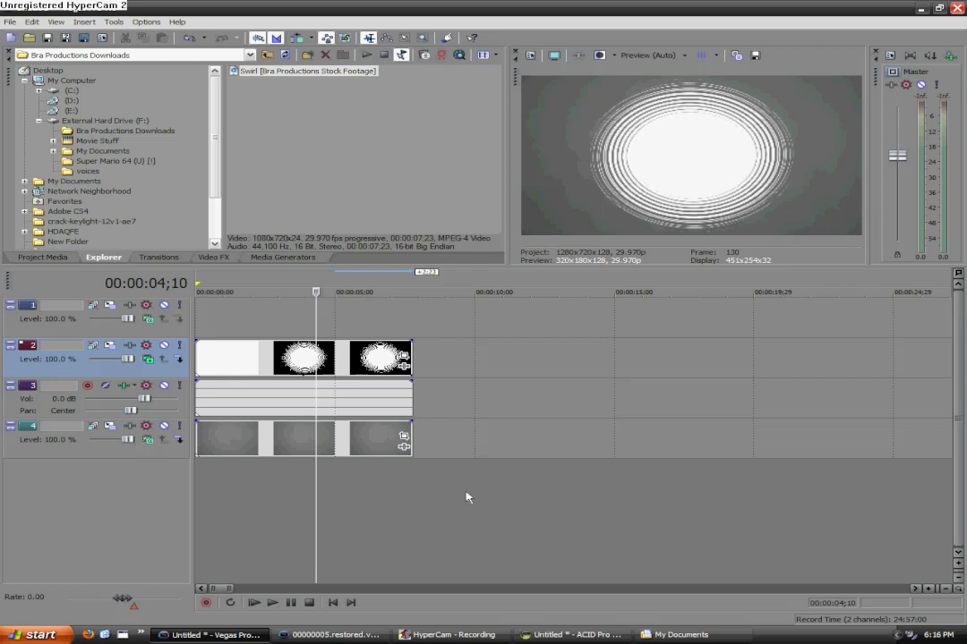
left_click(270, 507)
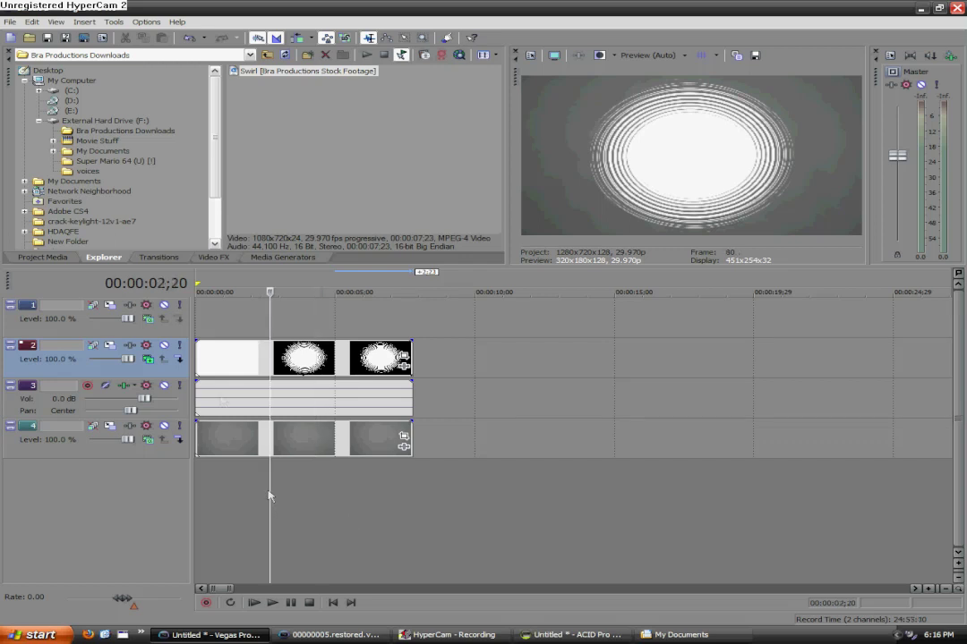
left_click(85, 23)
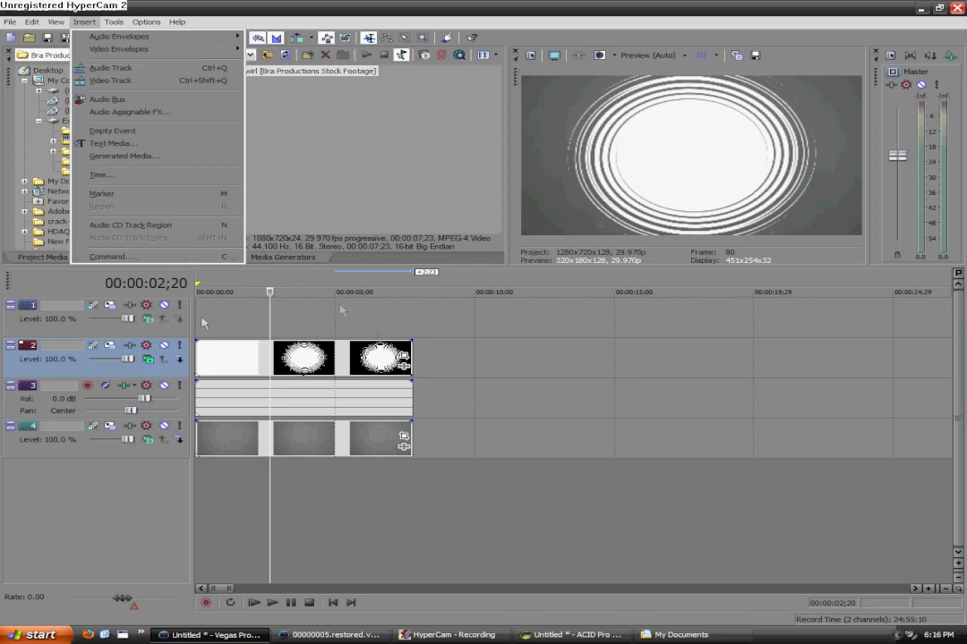
Insert a new text event and replace the sample text with 'bra productions'.
left_click(126, 147)
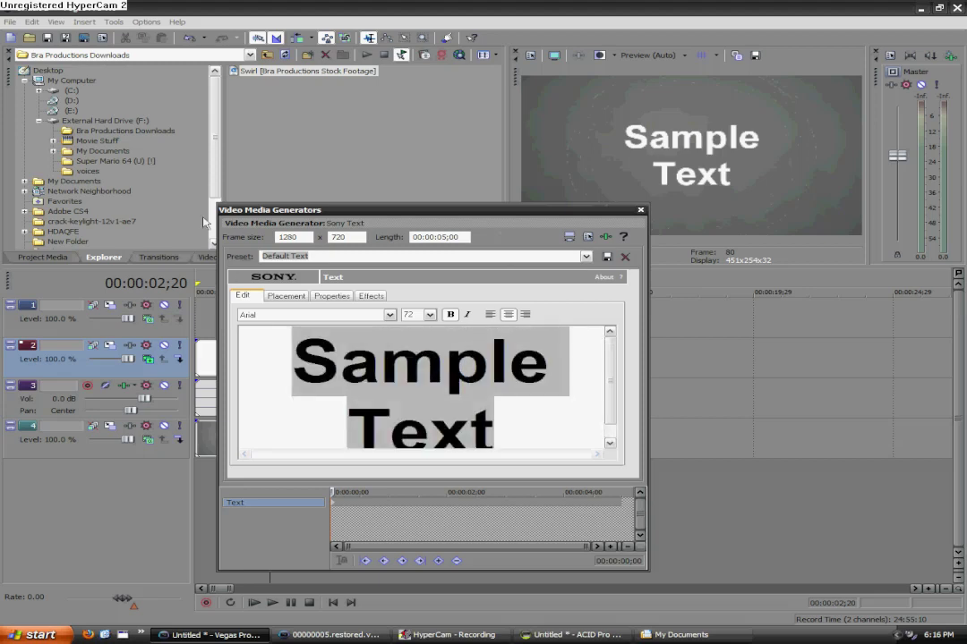
key("Delete")
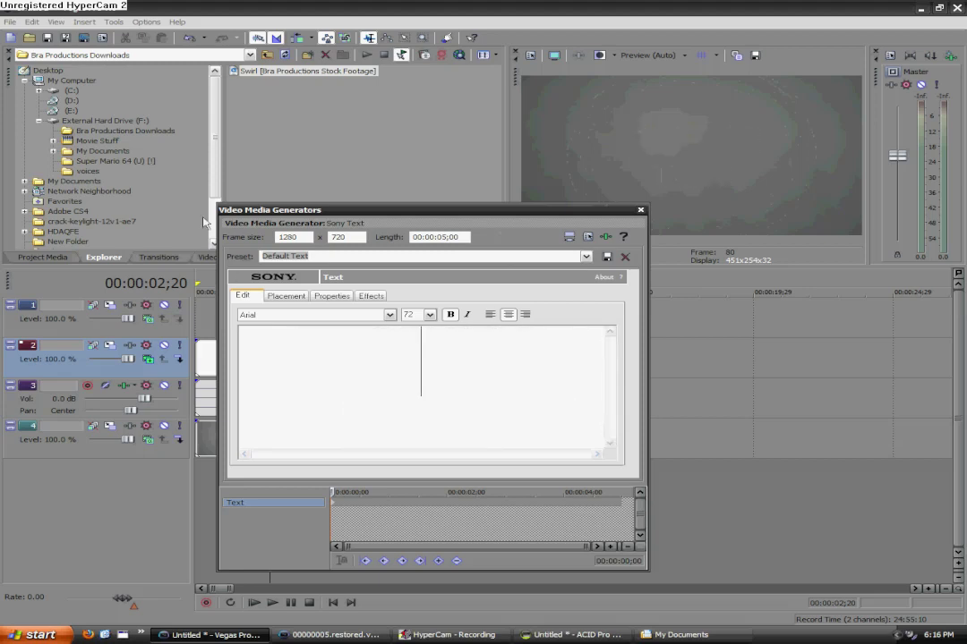
type("brap")
key("BackSpace")
type("p")
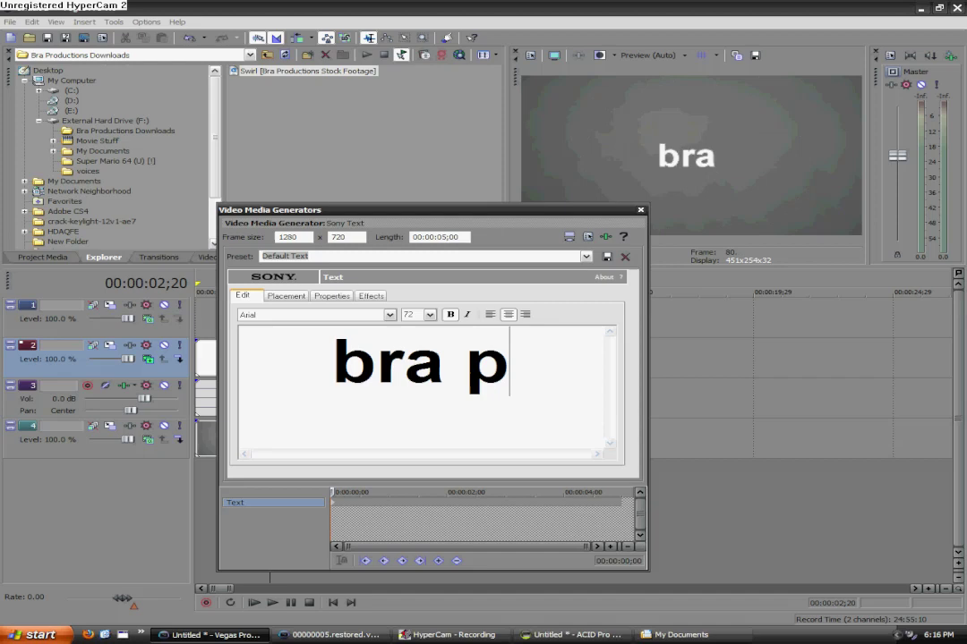
type("roductions")
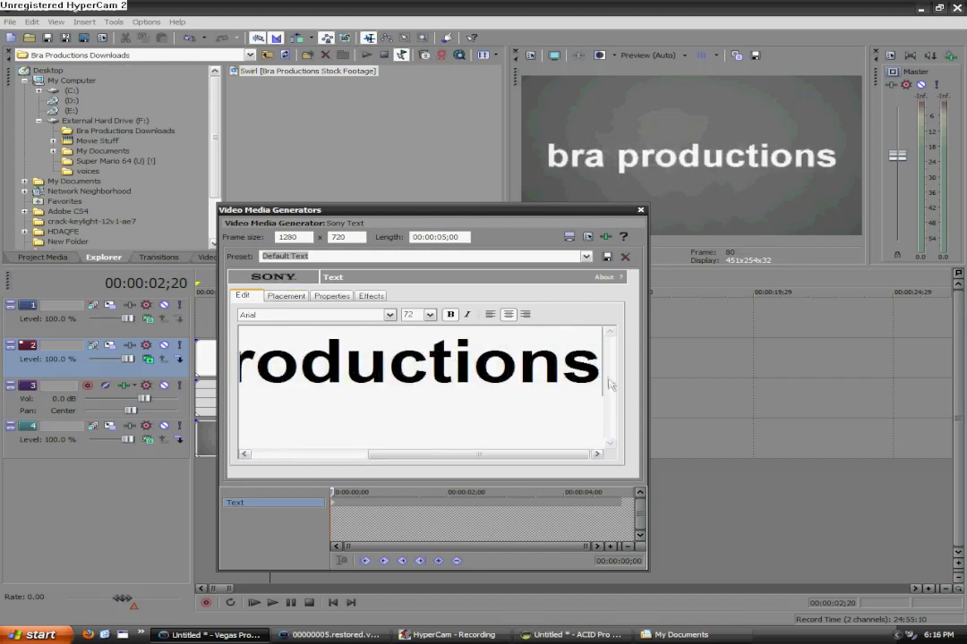
Set the whole title's font to 'Freak out, Go bananas'.
left_click_drag(609, 383, 391, 327)
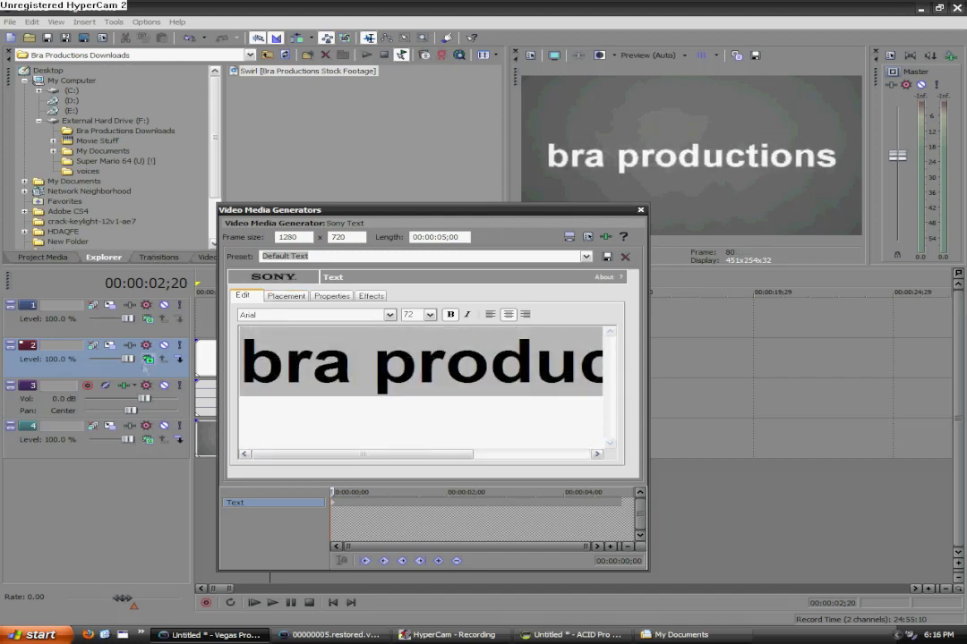
left_click(390, 314)
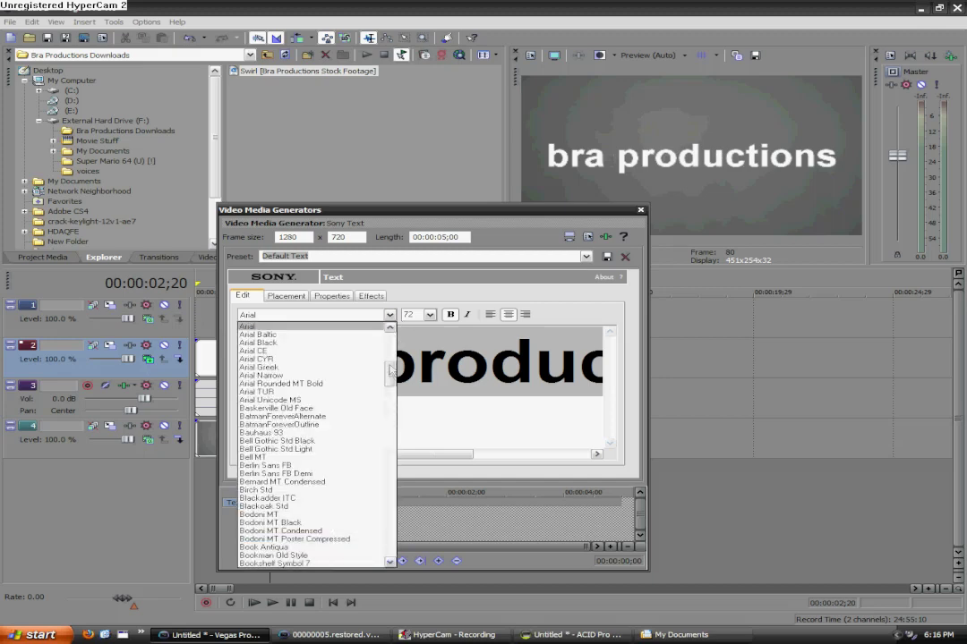
left_click_drag(389, 368, 393, 408)
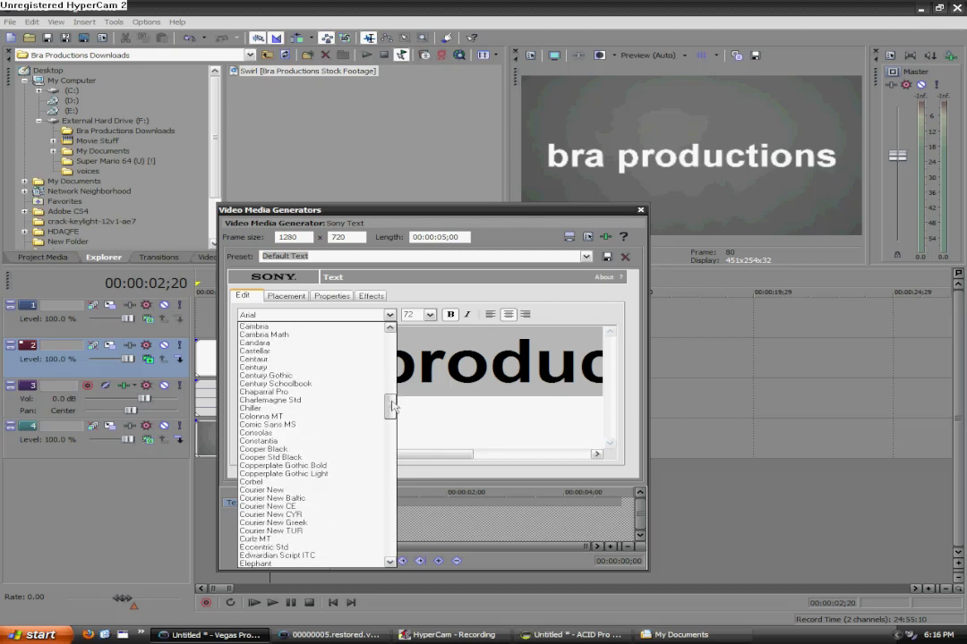
scroll(331, 344, "down", 5)
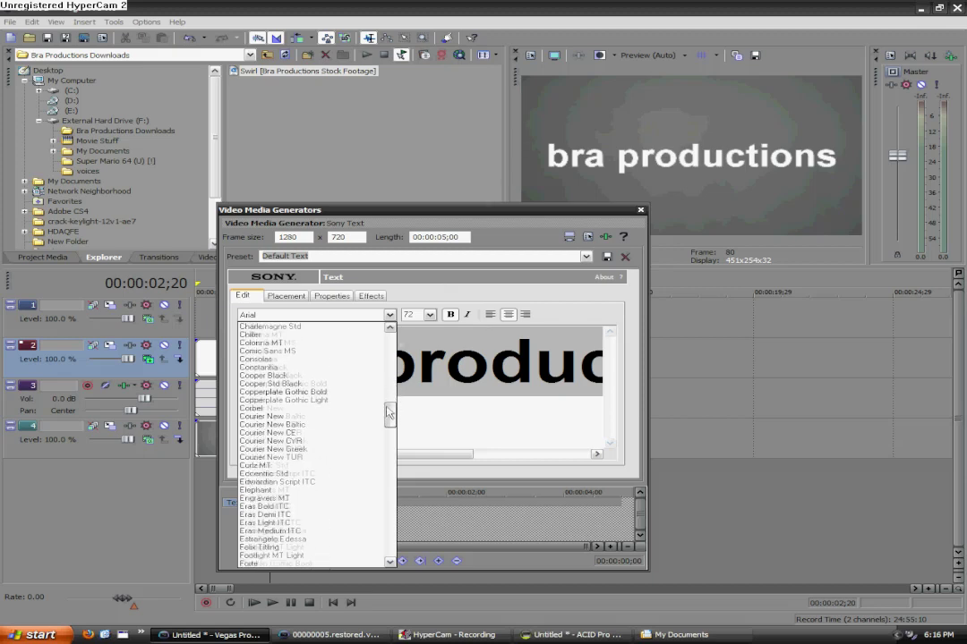
left_click_drag(388, 417, 386, 433)
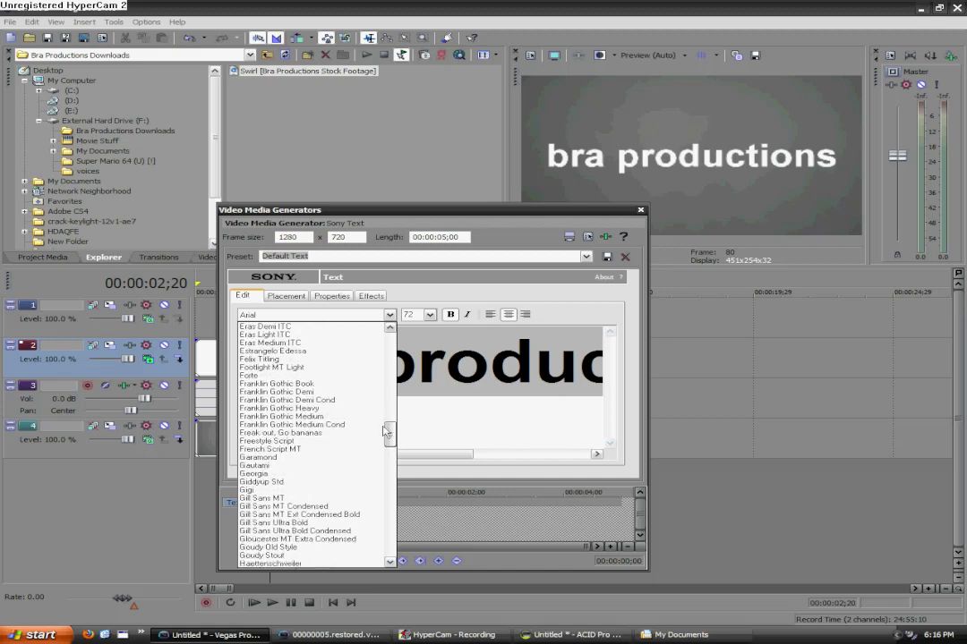
left_click(334, 435)
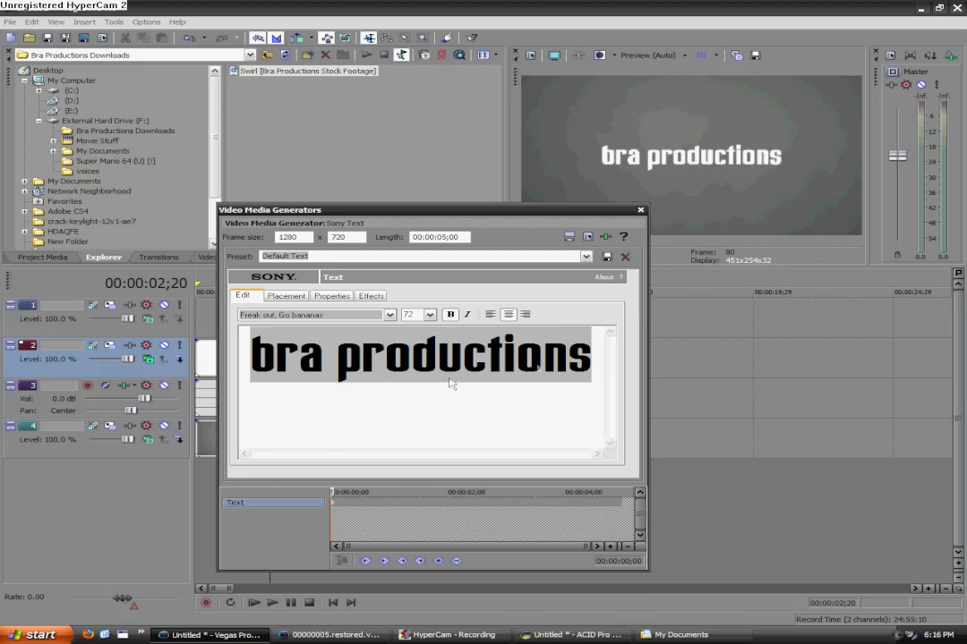
left_click(542, 369)
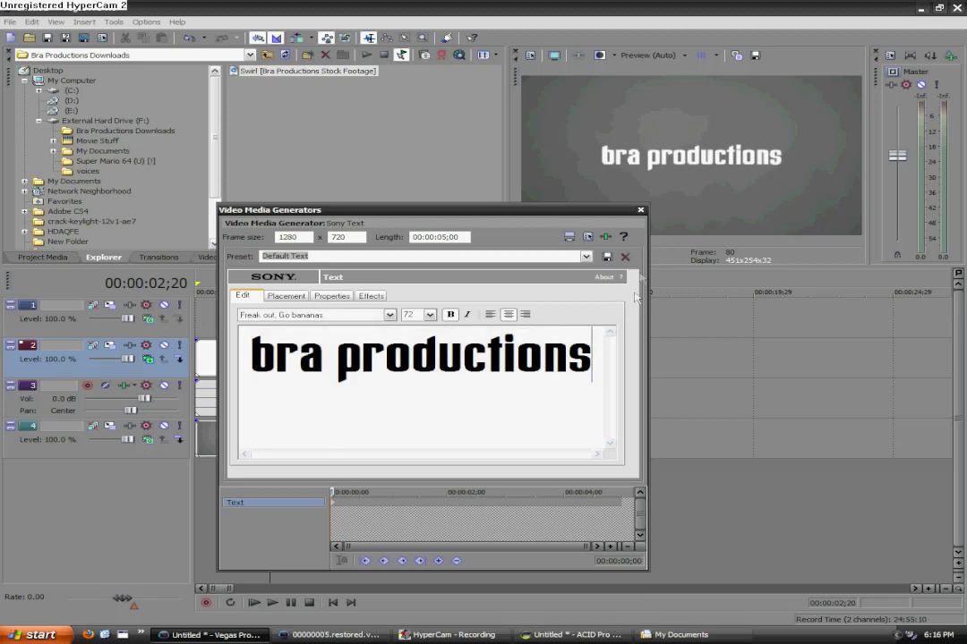
Move the 'bra productions' event up to track 1 and extend it to the Swirl clip's end.
left_click(640, 210)
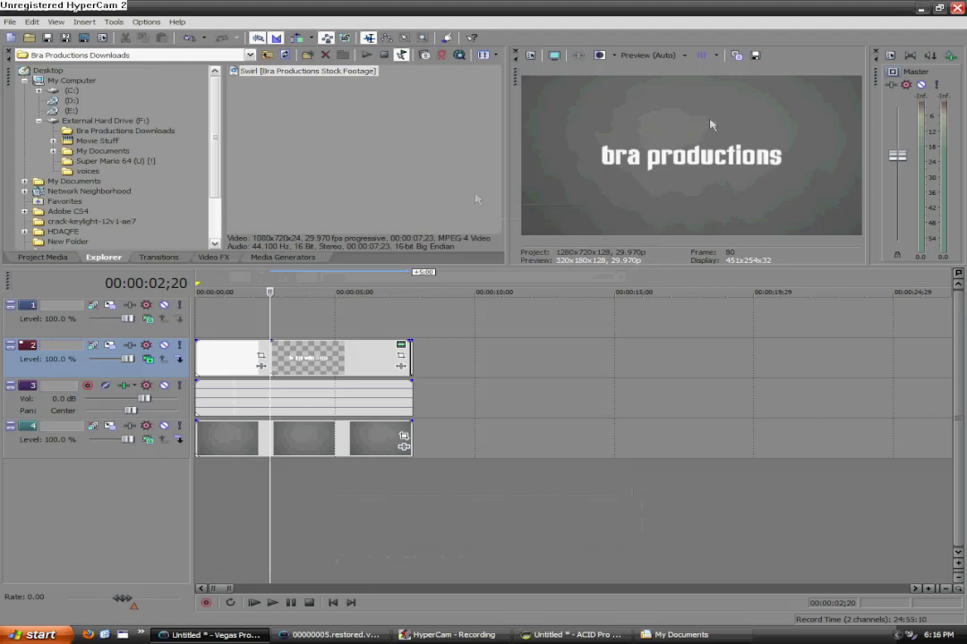
left_click(345, 552)
left_click_drag(305, 358, 214, 328)
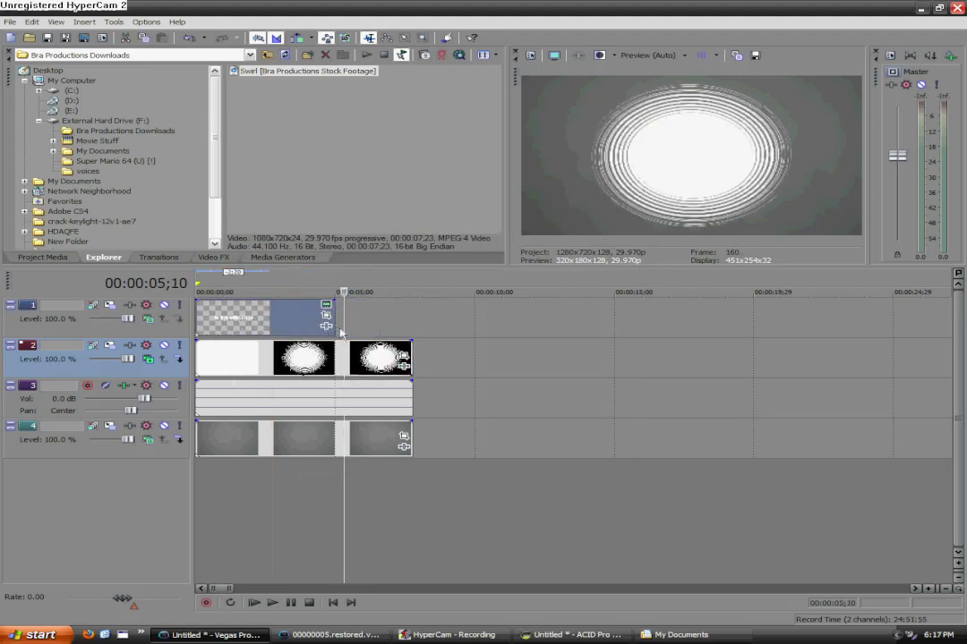
left_click_drag(340, 333, 411, 330)
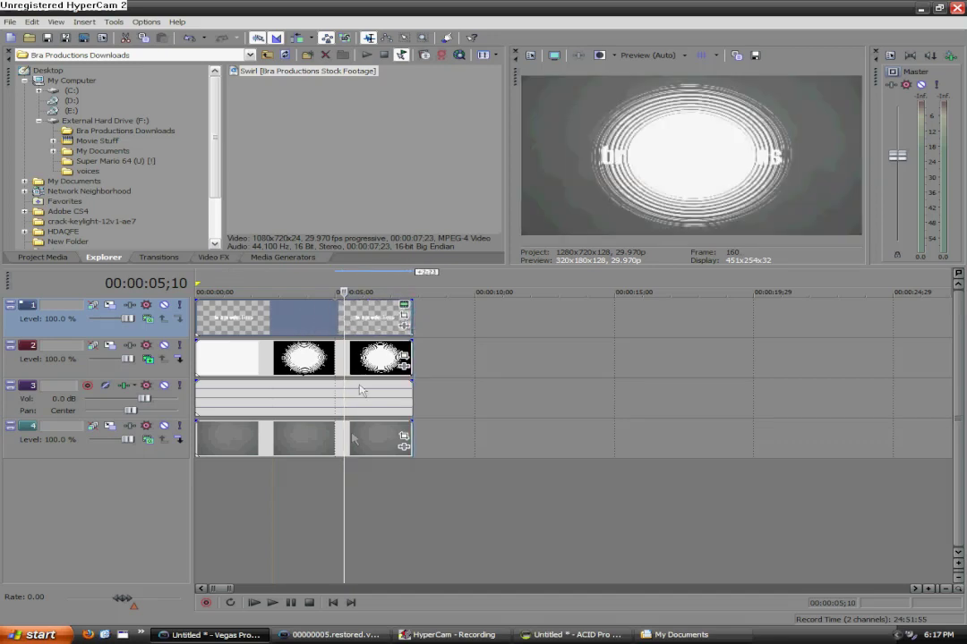
left_click(304, 500)
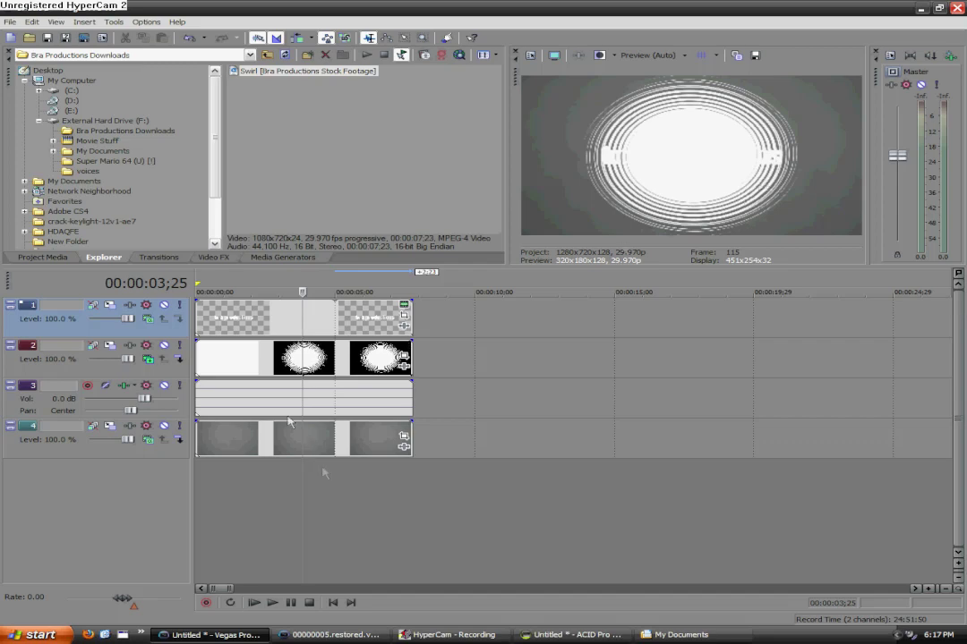
Apply the Glow video effect to the title text event with Glow percent 0.070.
left_click(289, 495)
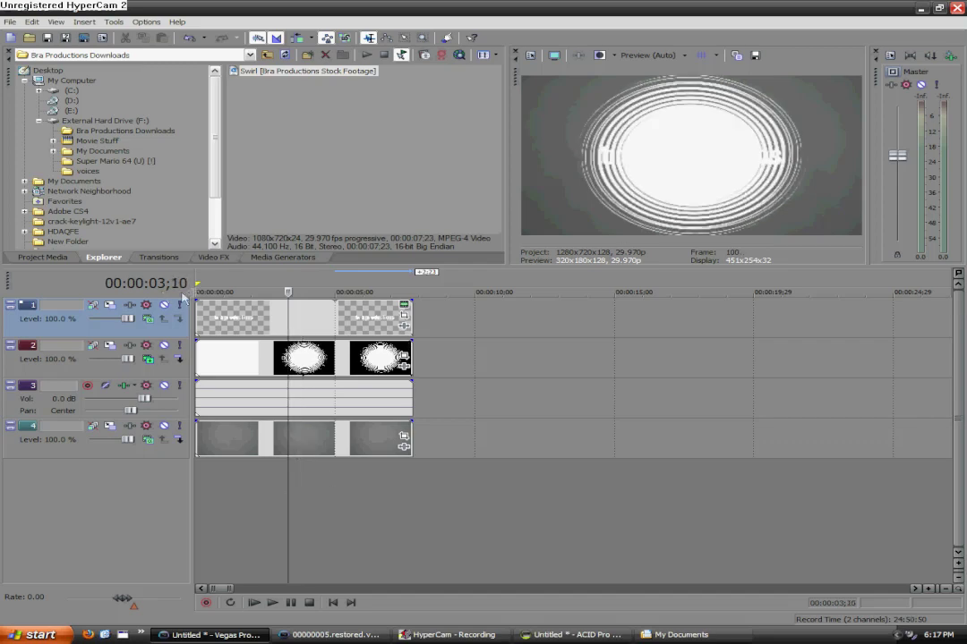
left_click(213, 257)
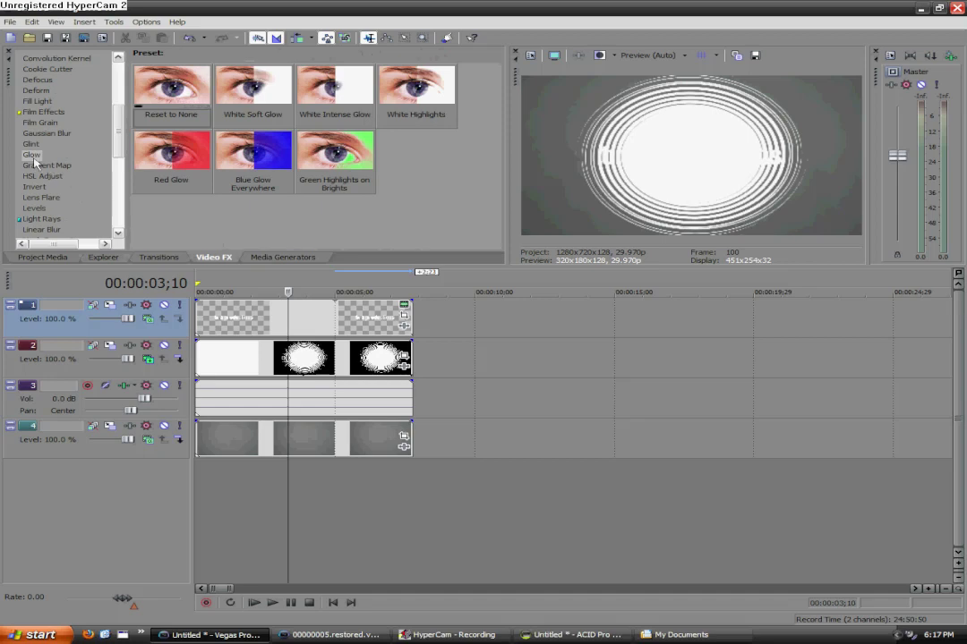
left_click_drag(34, 162, 324, 327)
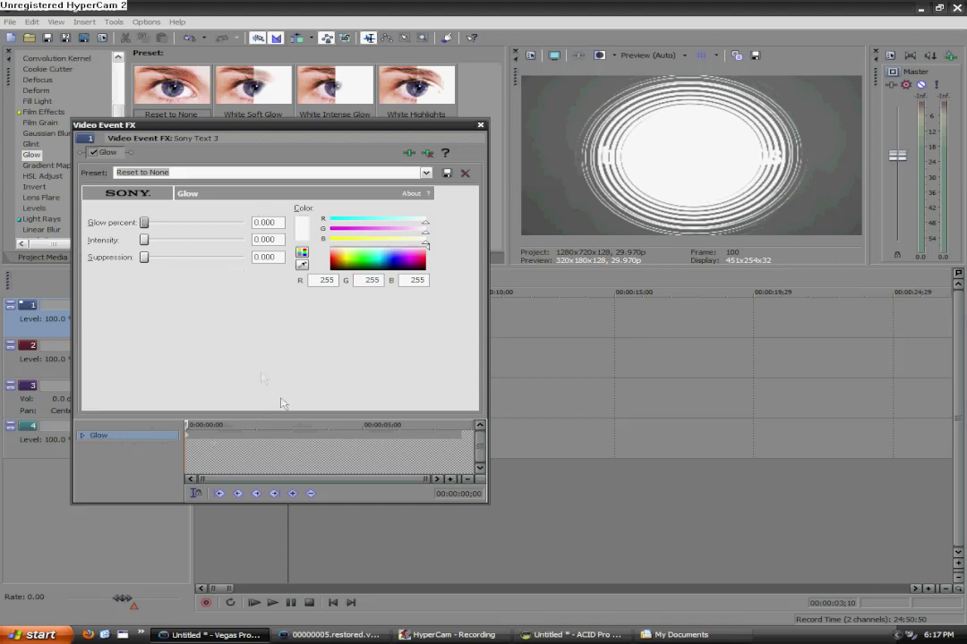
left_click(279, 222)
key("Return")
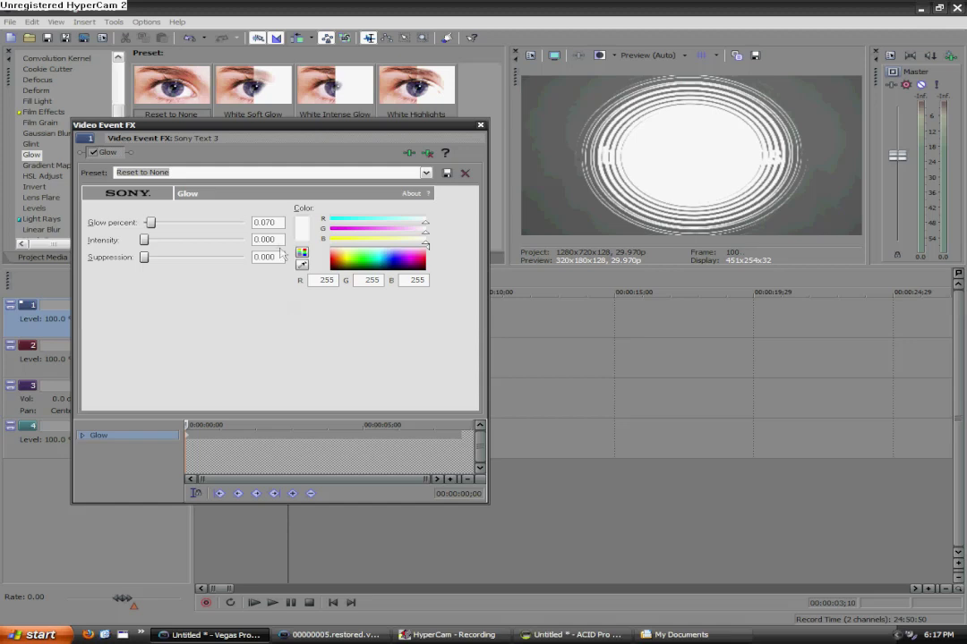
Set Glow Intensity 2.750, Suppression 1.000, and an aqua colour (0, 213, 242).
left_click_drag(280, 239, 219, 236)
type("2.75")
key("Return")
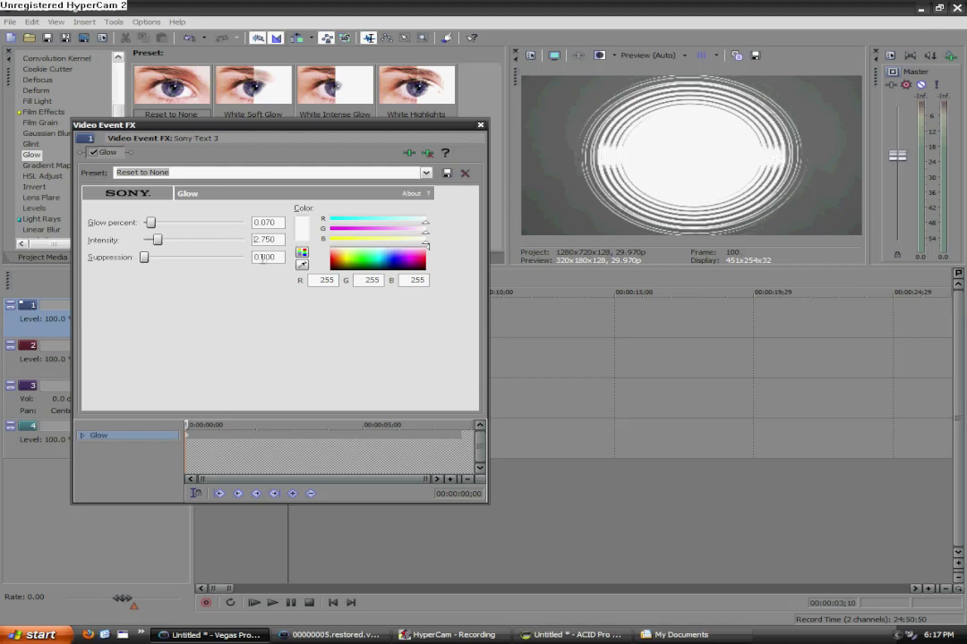
left_click_drag(279, 256, 201, 257)
type("1")
key("Return")
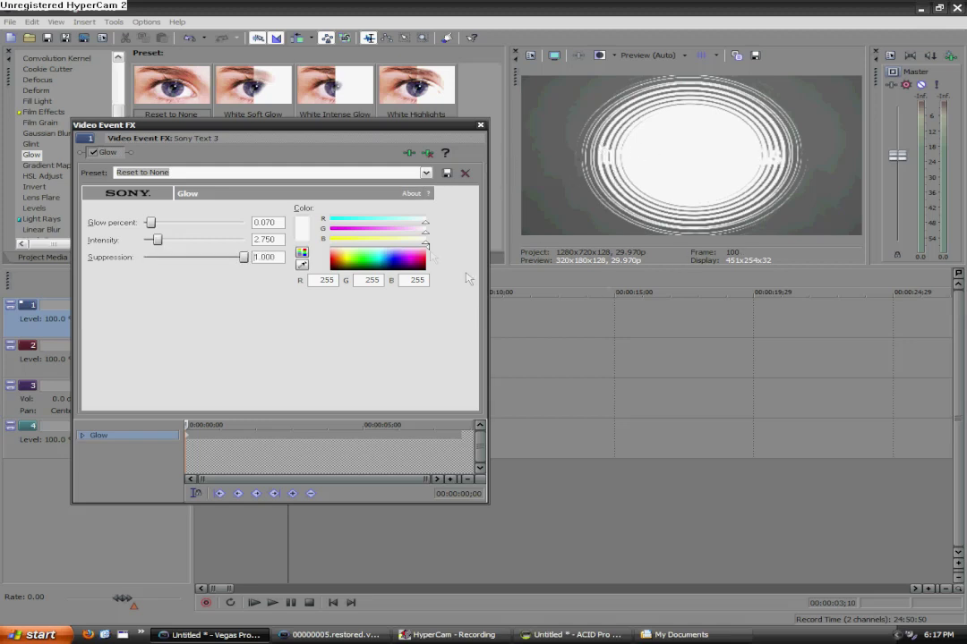
left_click_drag(417, 258, 382, 262)
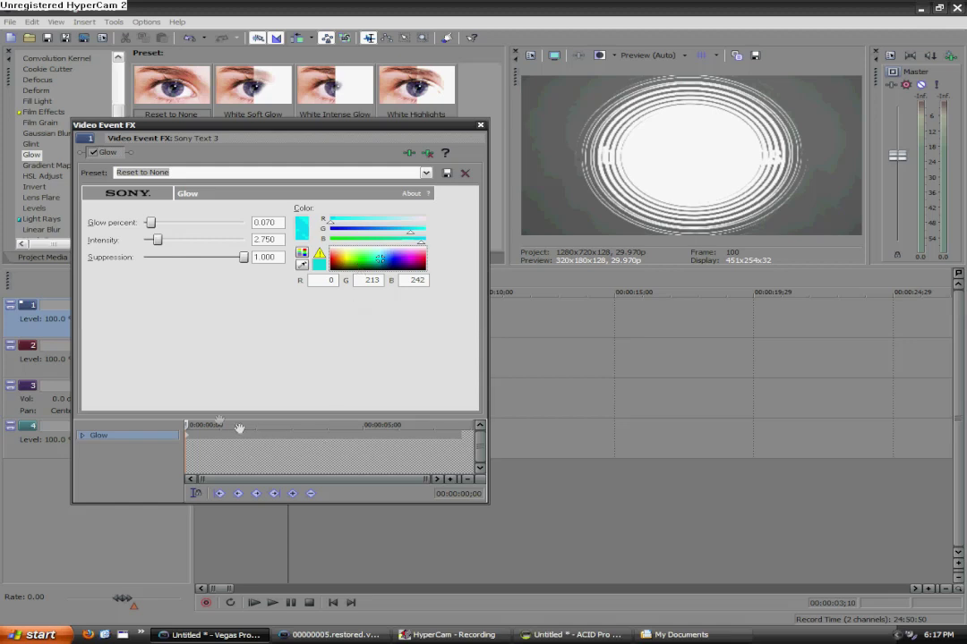
left_click_drag(242, 259, 301, 259)
Keyframe Glow Suppression to 0.000 at 00:00:06;26 and give that keyframe Slow easing.
left_click(240, 425)
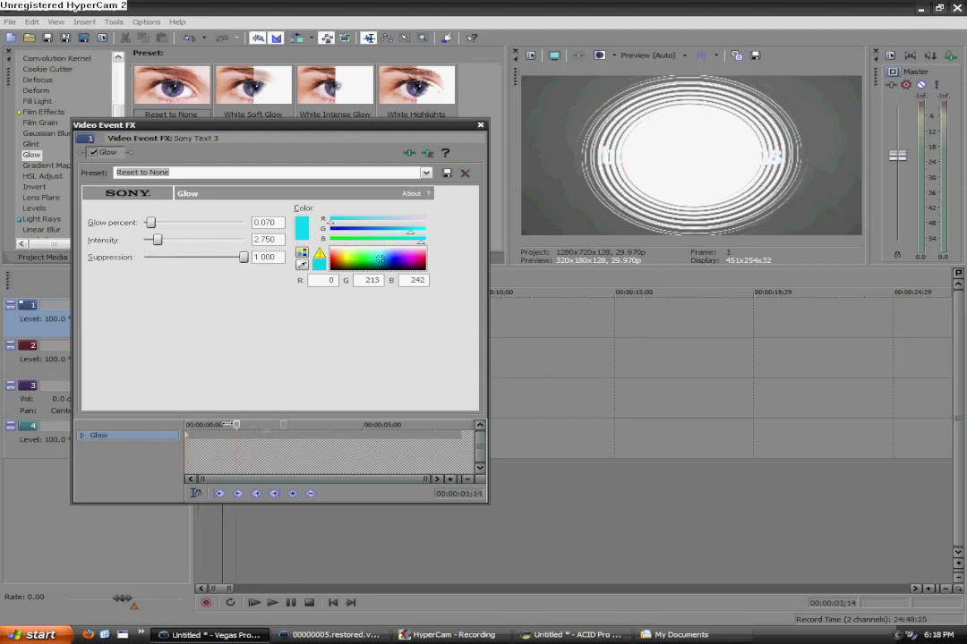
left_click_drag(237, 424, 431, 418)
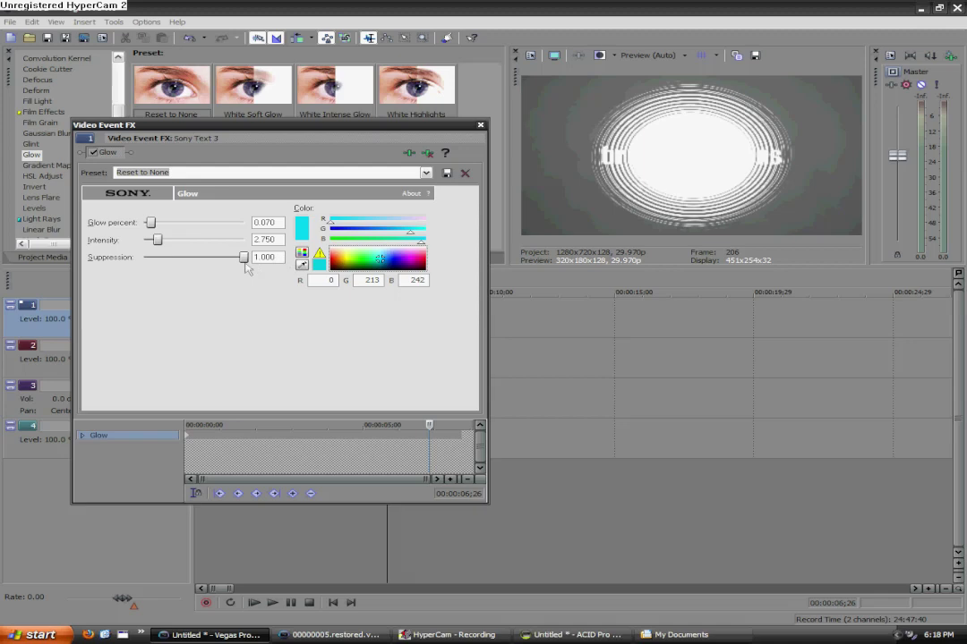
left_click_drag(243, 258, 152, 257)
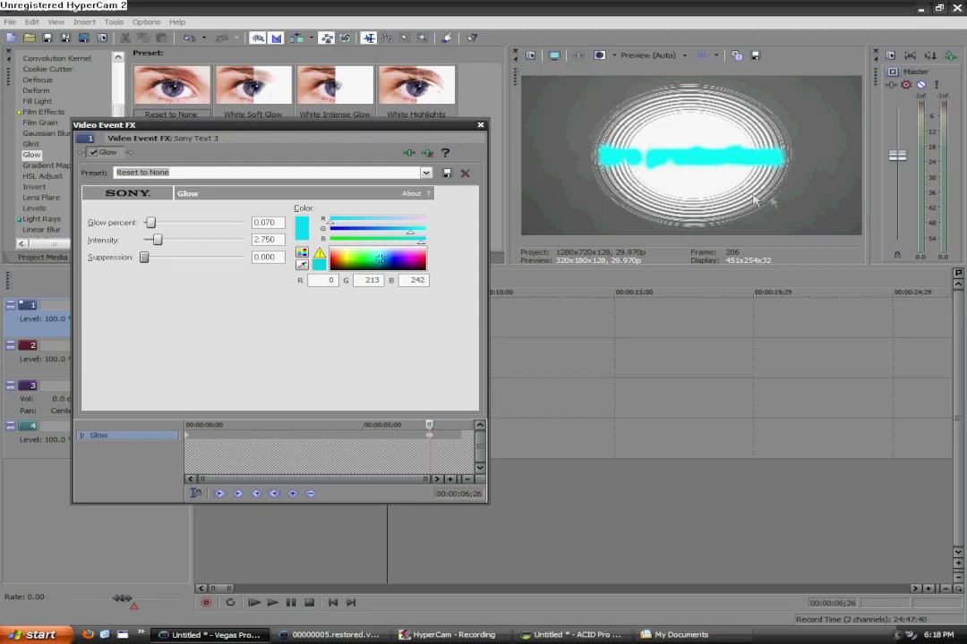
right_click(432, 438)
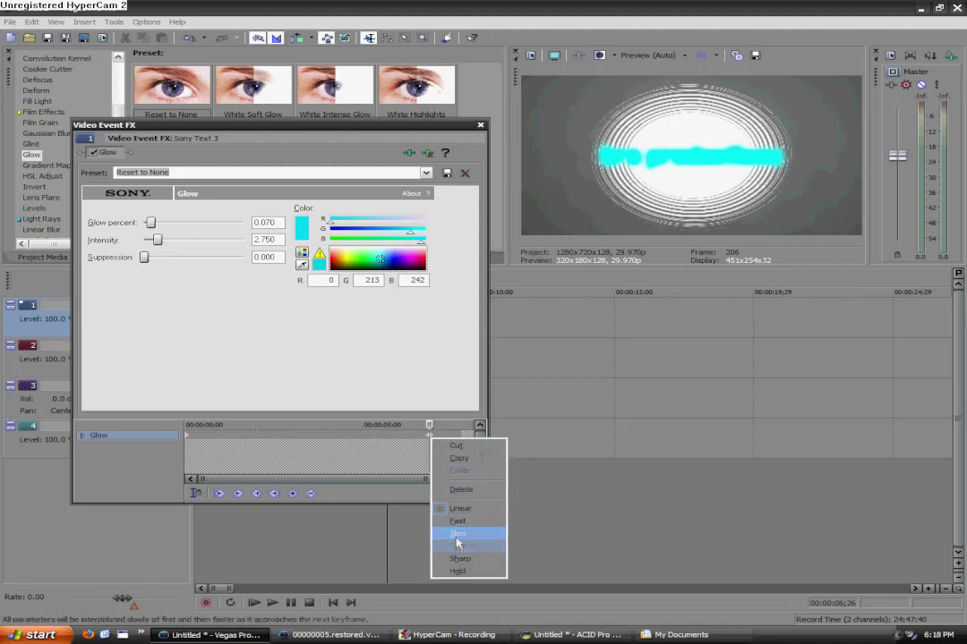
left_click(458, 534)
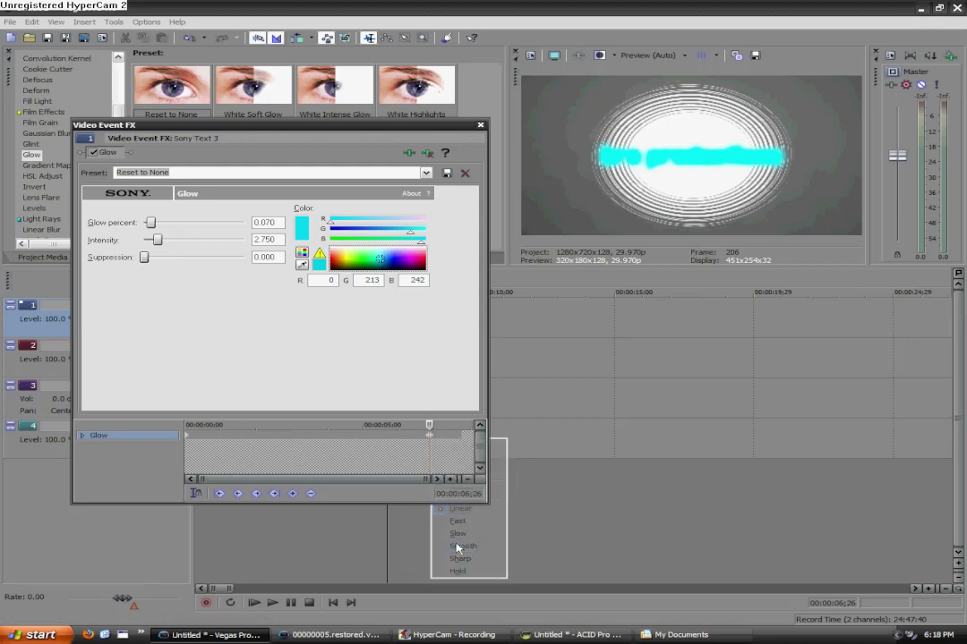
Duplicate the title text track.
left_click(481, 127)
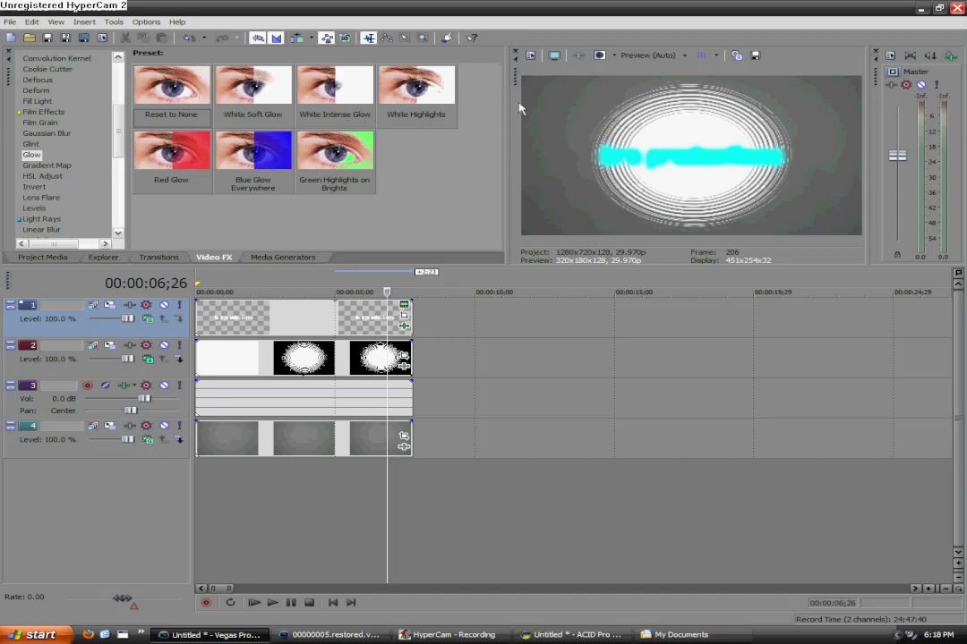
right_click(115, 333)
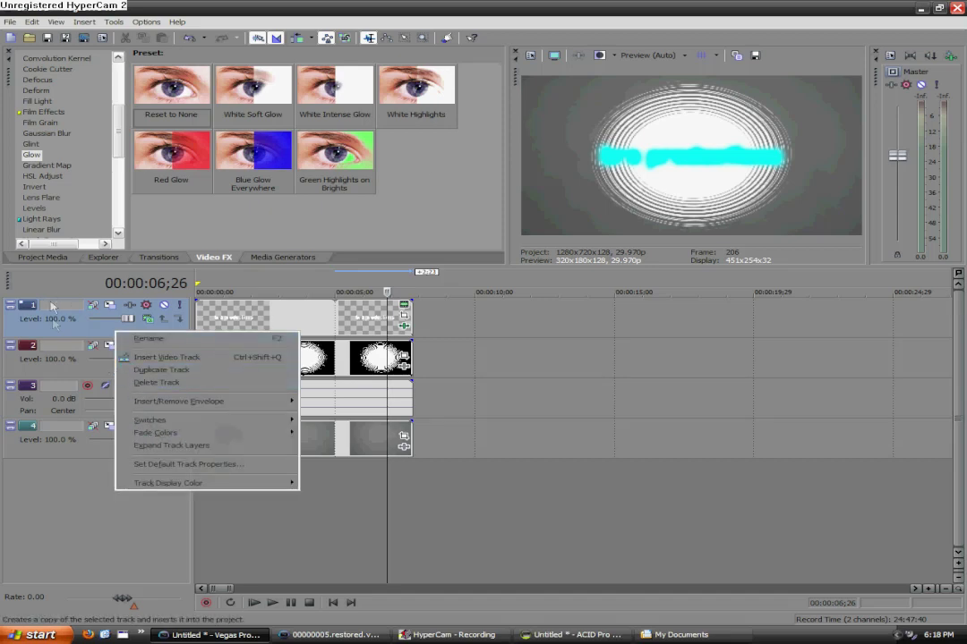
left_click(161, 371)
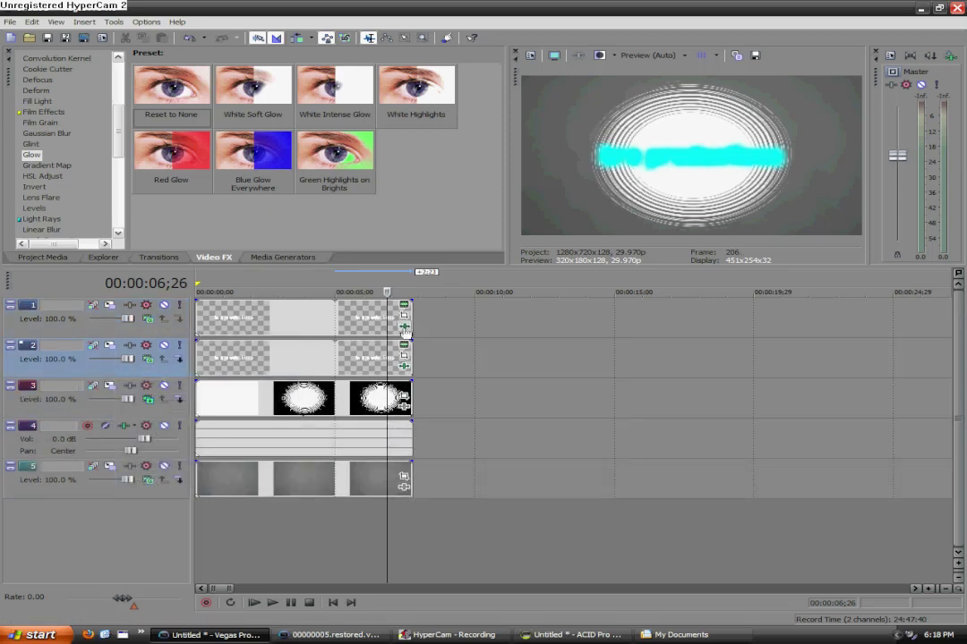
Disable Glow in one title copy's Event FX, then view the result at 00:00:04;11.
left_click(404, 327)
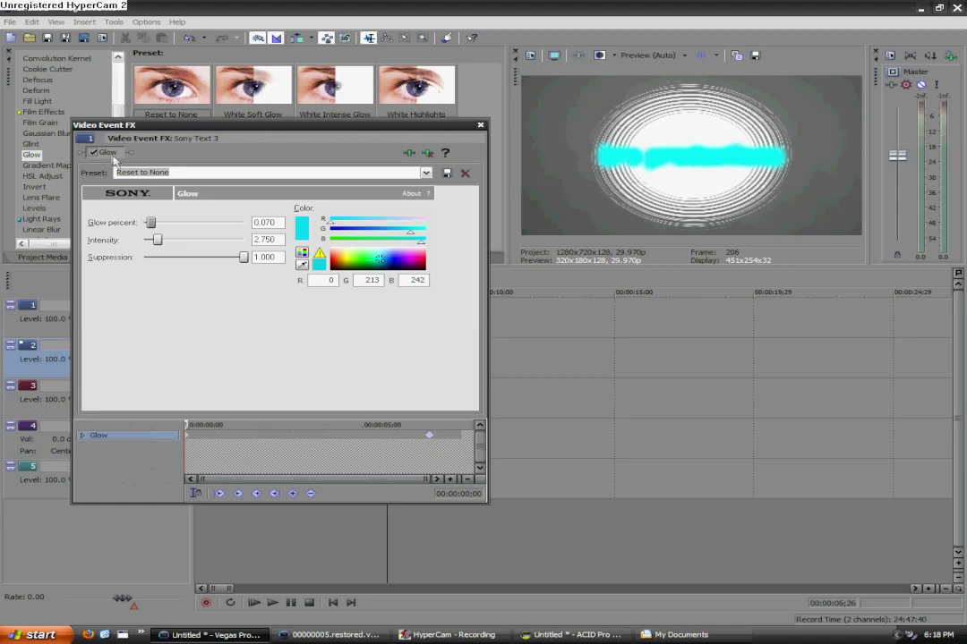
left_click(93, 153)
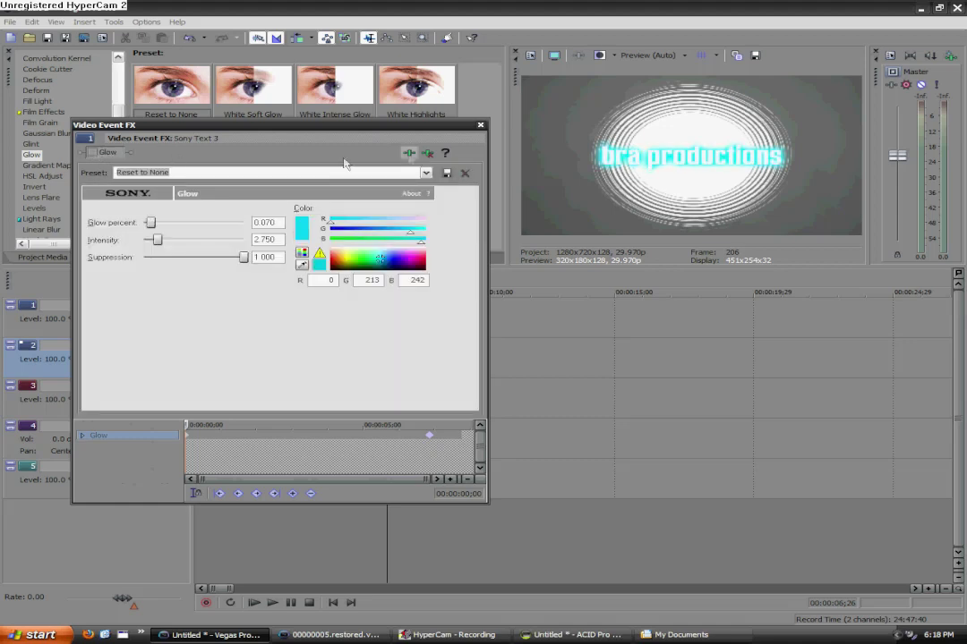
left_click(480, 126)
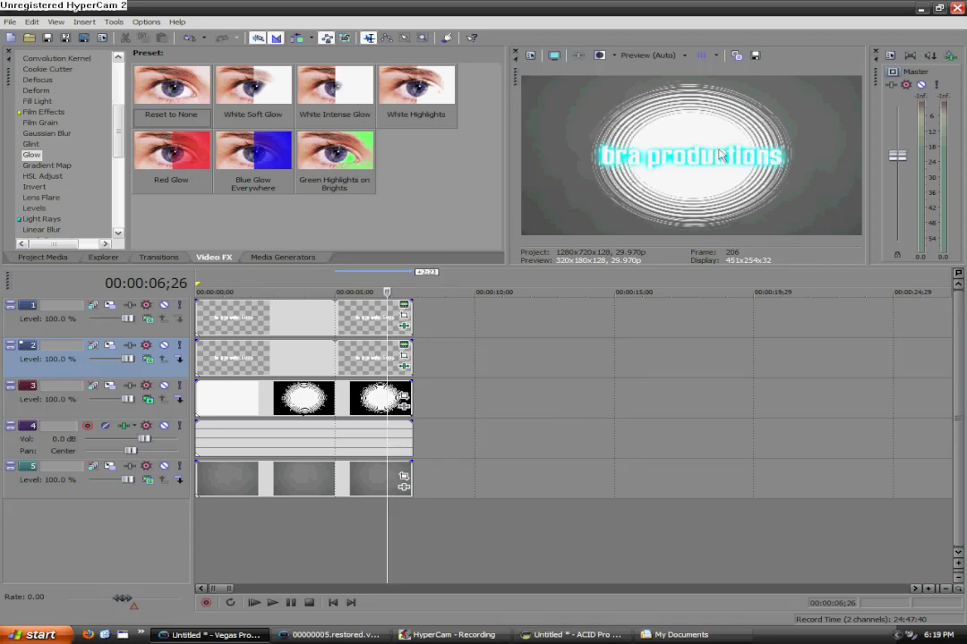
left_click(318, 512)
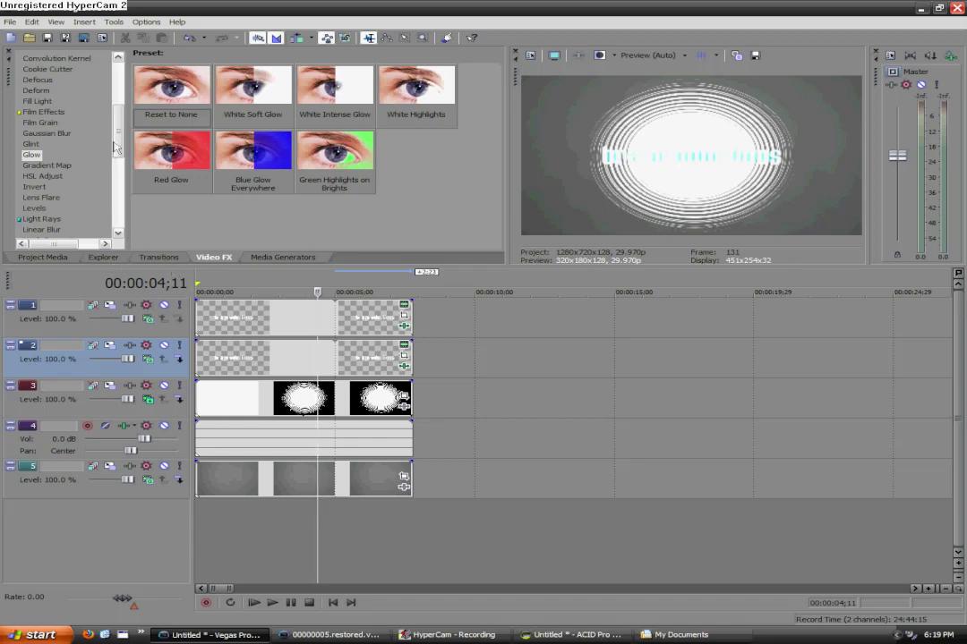
Apply a Color Curves preset to the Soft Ramp clip on track 5.
left_click_drag(119, 143, 119, 158)
scroll(56, 121, "up", 3)
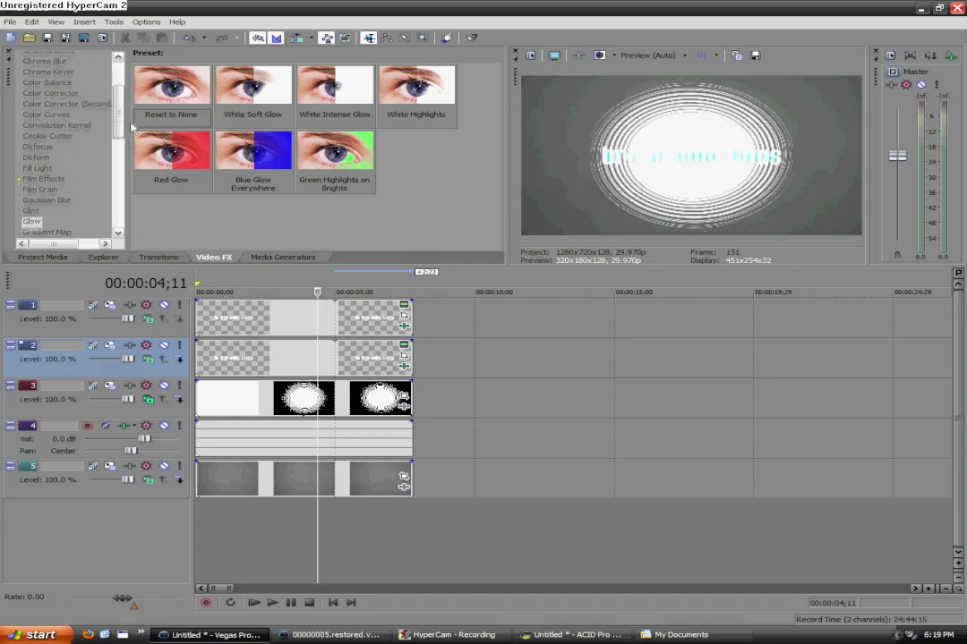
left_click(55, 121)
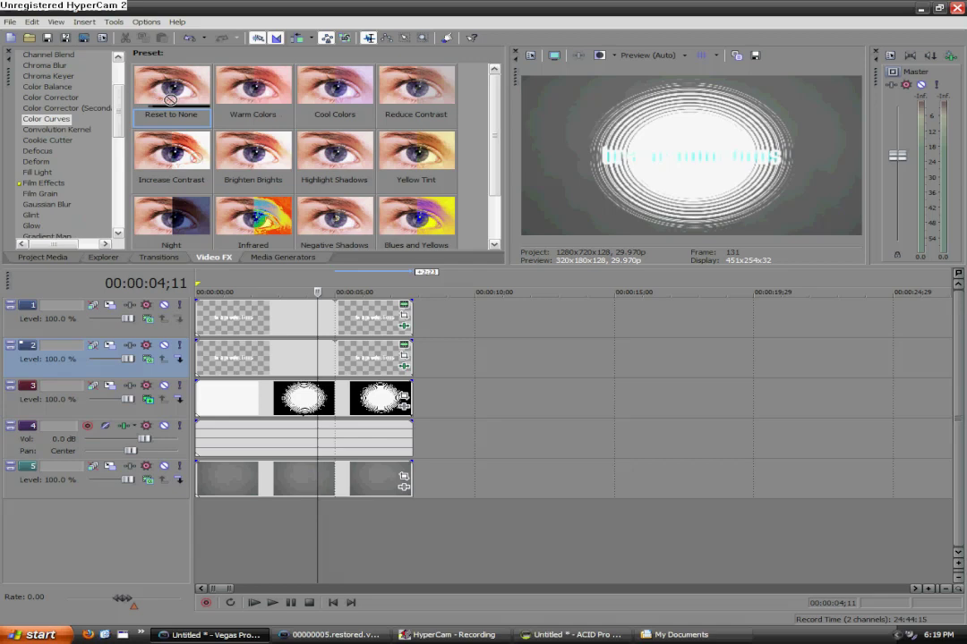
left_click_drag(144, 84, 320, 487)
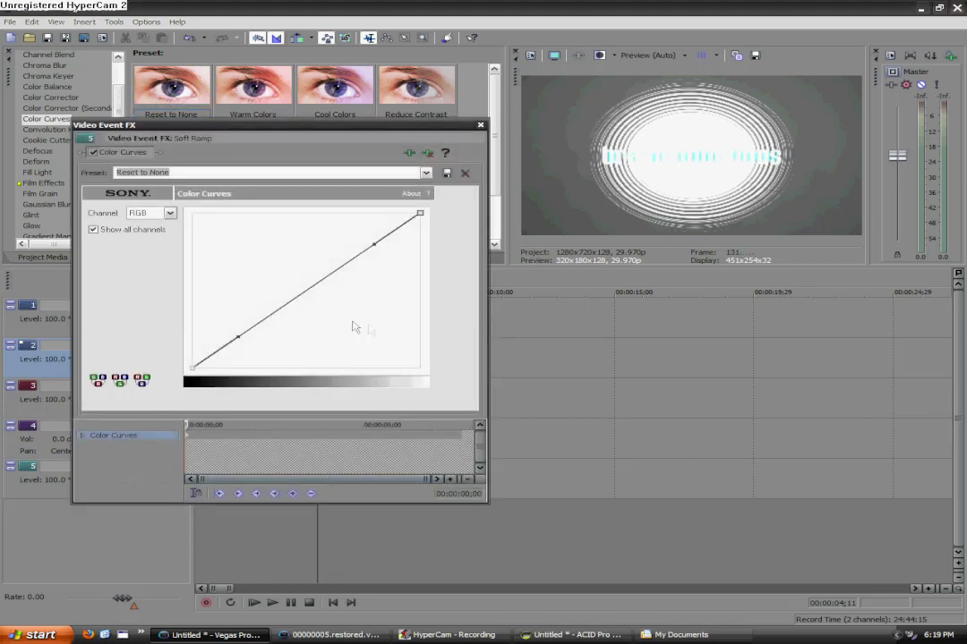
Bow the Blue channel curve upward and pull the Red channel curve below the diagonal.
left_click(169, 213)
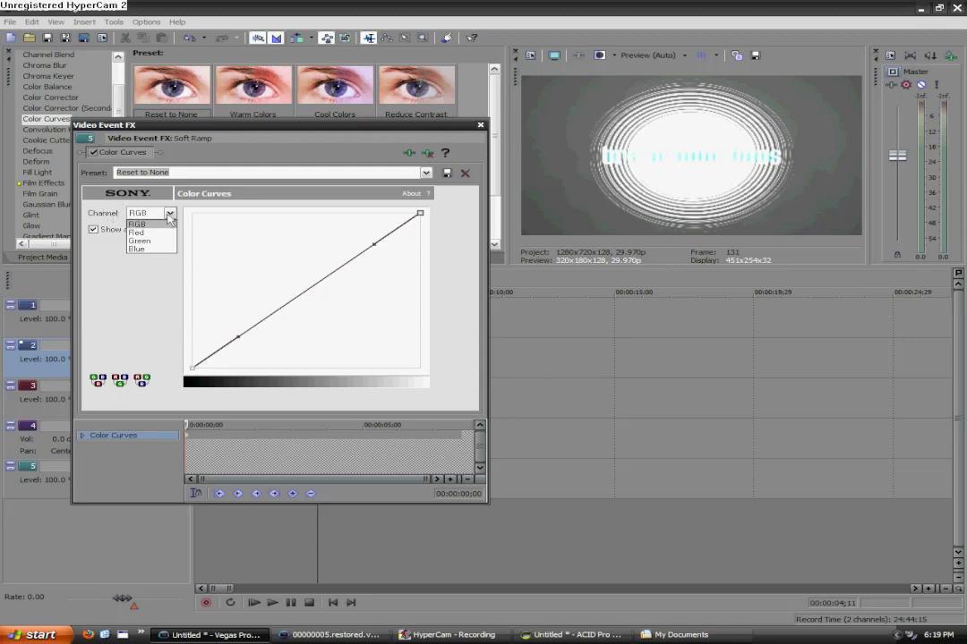
left_click(141, 249)
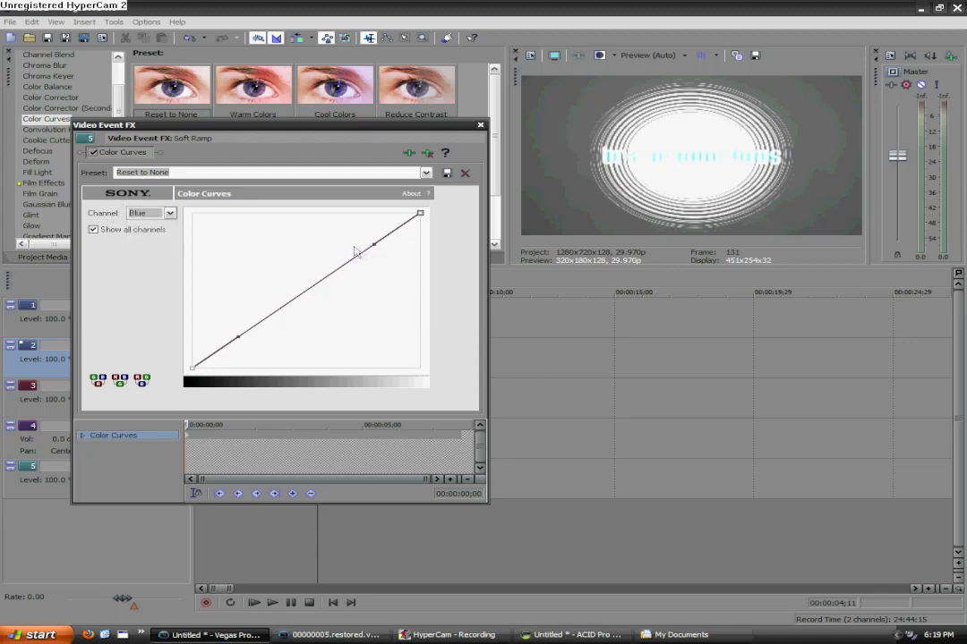
left_click_drag(374, 244, 287, 212)
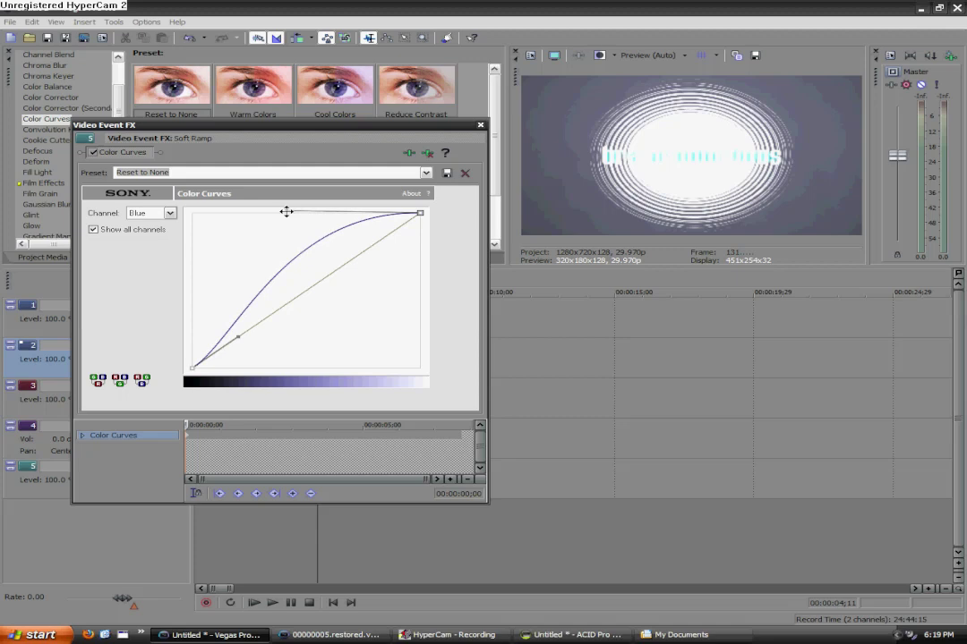
left_click(169, 213)
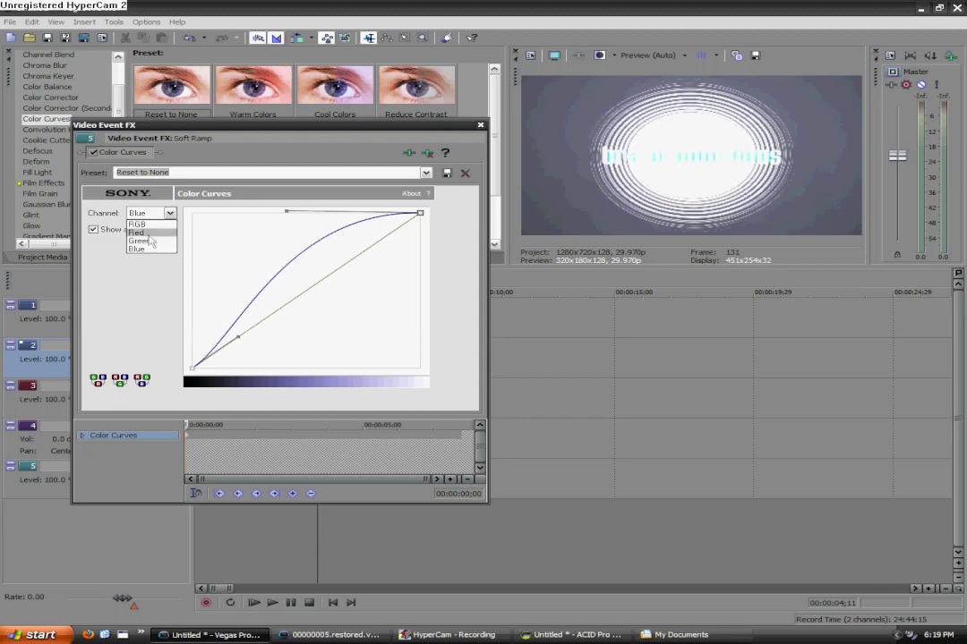
left_click(148, 235)
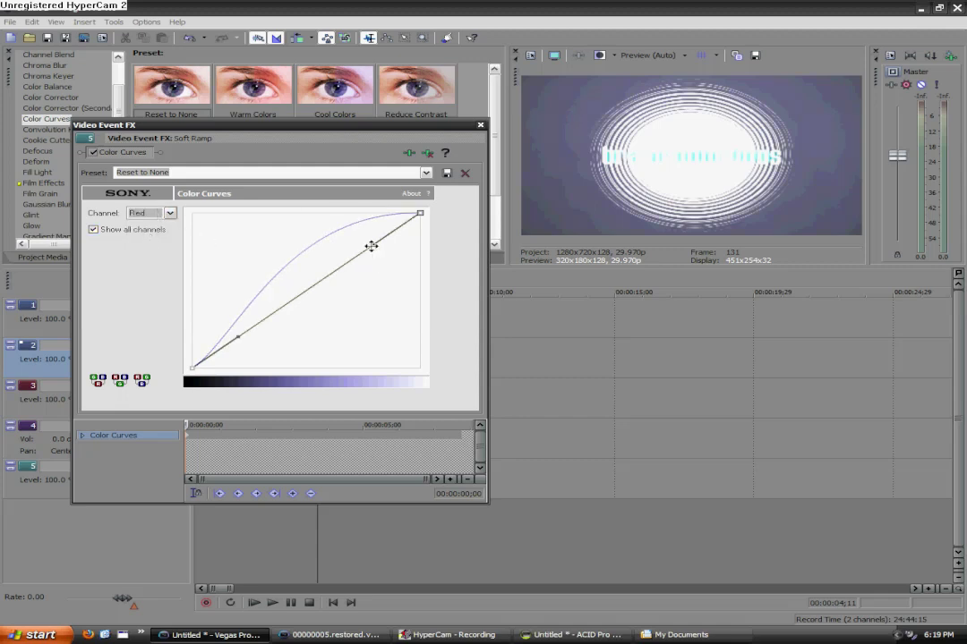
left_click_drag(381, 260, 423, 297)
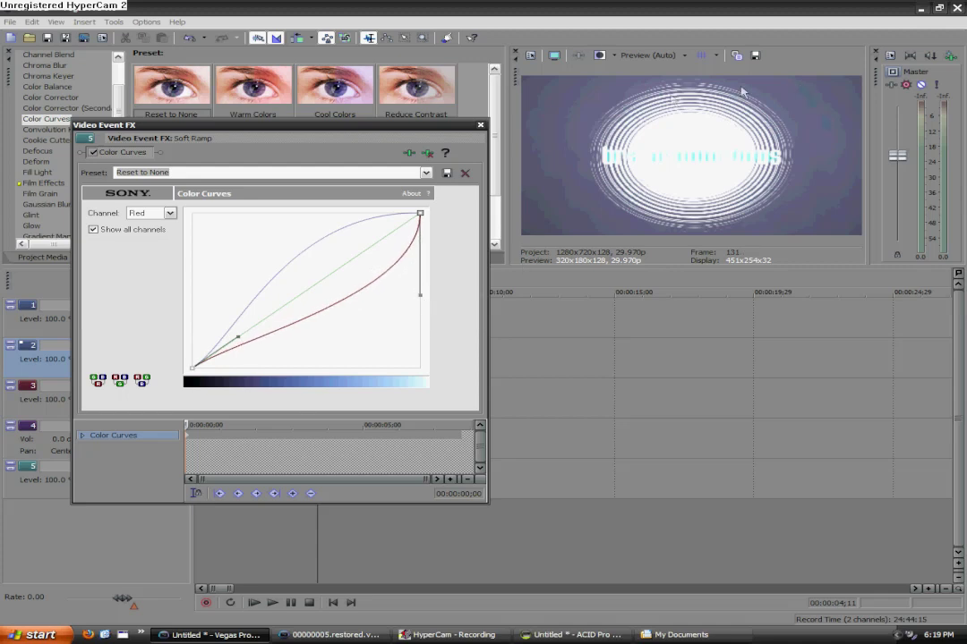
Close the Soft Ramp clip's Color Curves settings, leaving its bluish tint in place.
left_click(481, 125)
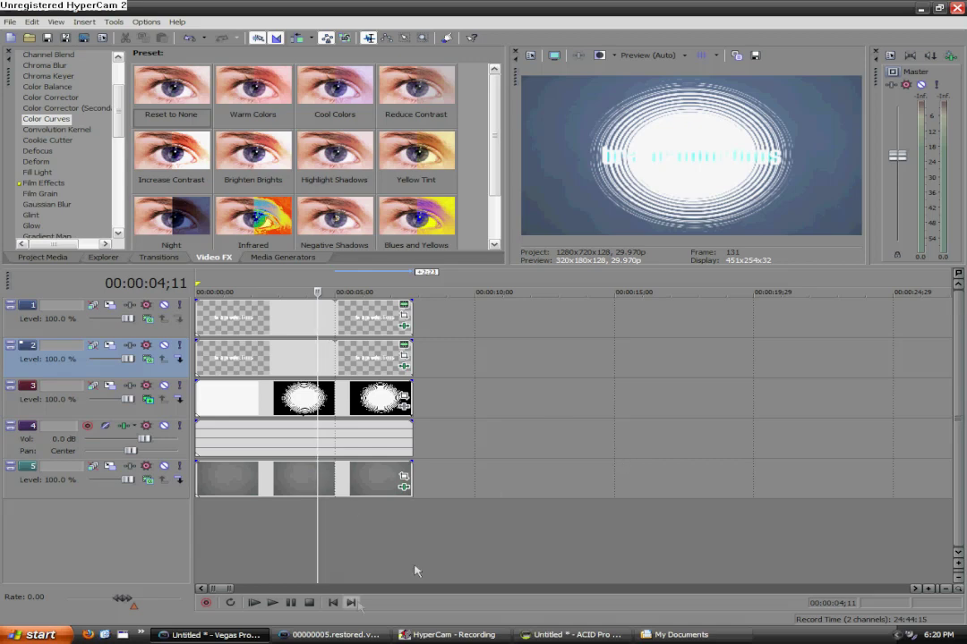
Park the playhead at 00:00:03;28 and apply a plain Glow to the track 3 Swirl clip.
left_click(306, 546)
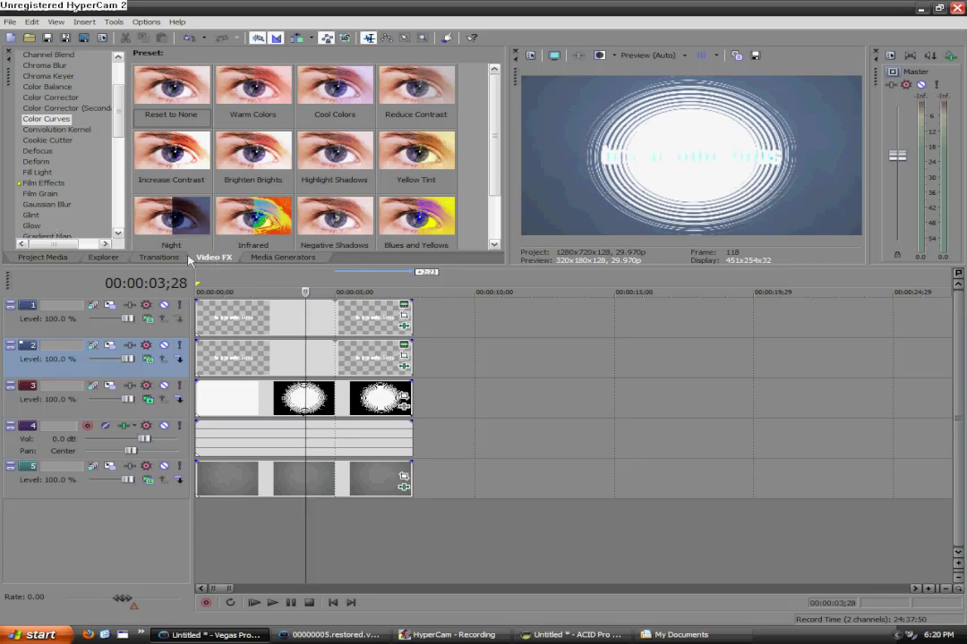
left_click(30, 226)
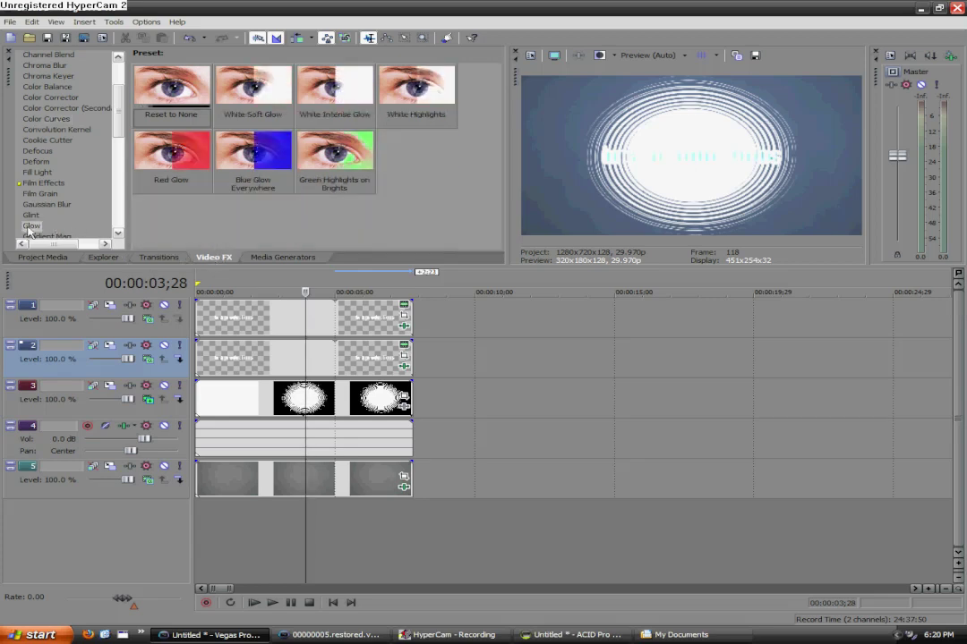
left_click_drag(171, 90, 333, 389)
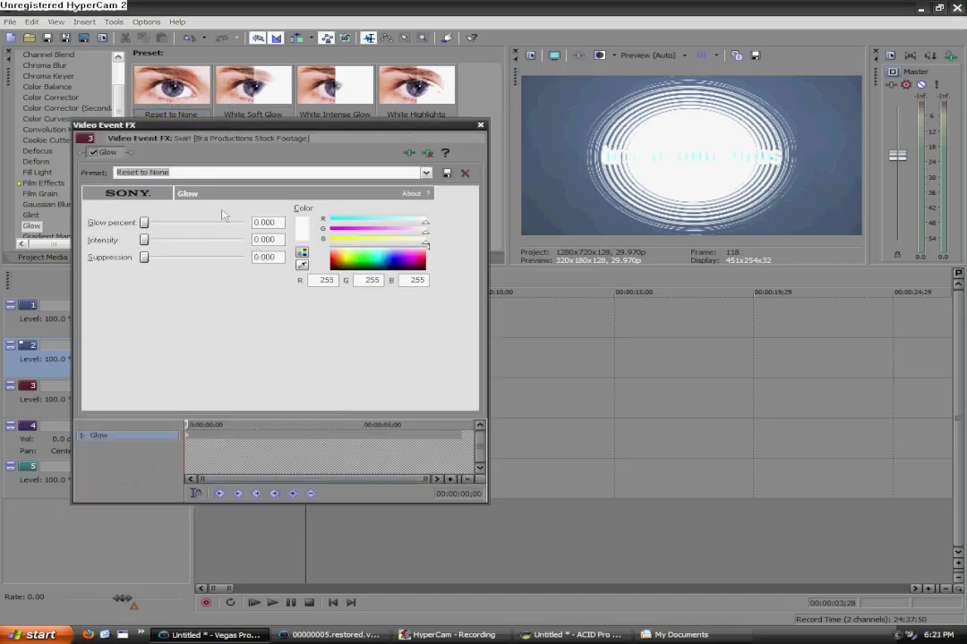
Set the Glow to 0.2 glow percent, intensity 3 and suppression 0.5, then close it.
left_click(264, 223)
type("0.2")
key("Return")
key("Tab")
type("3")
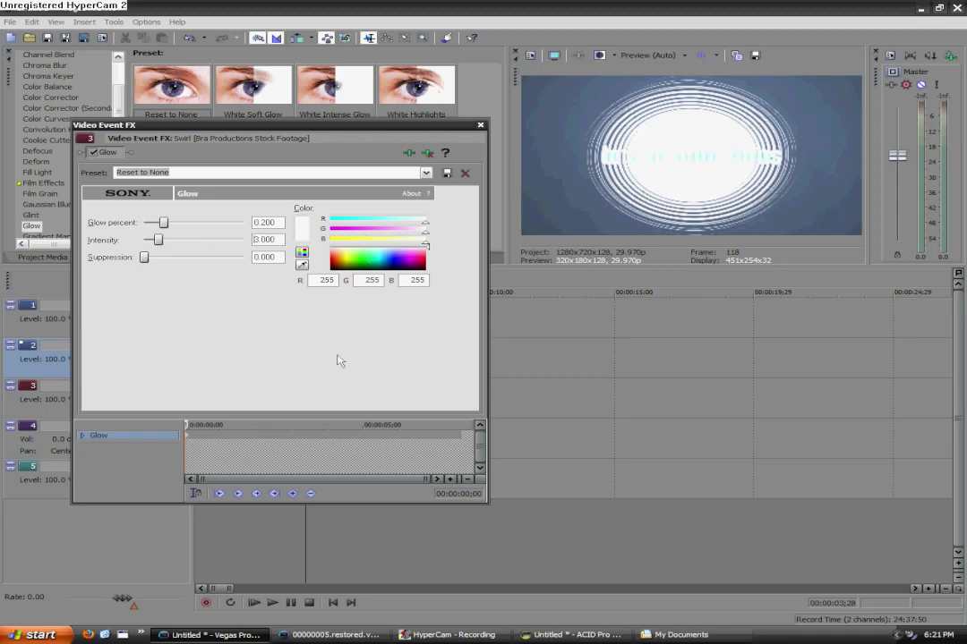
key("Return")
key("Tab")
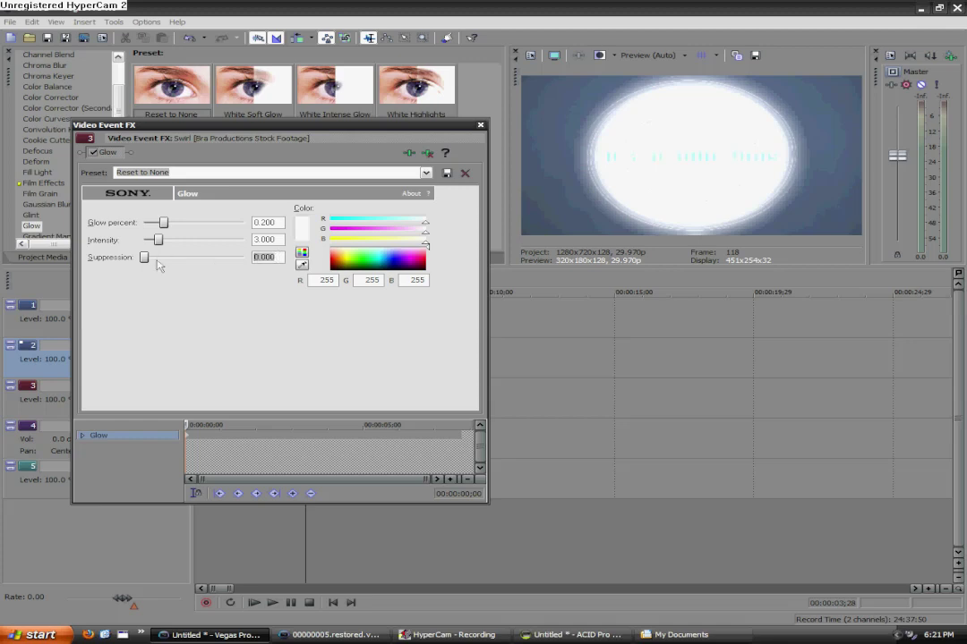
type("0.5")
key("Return")
left_click(480, 125)
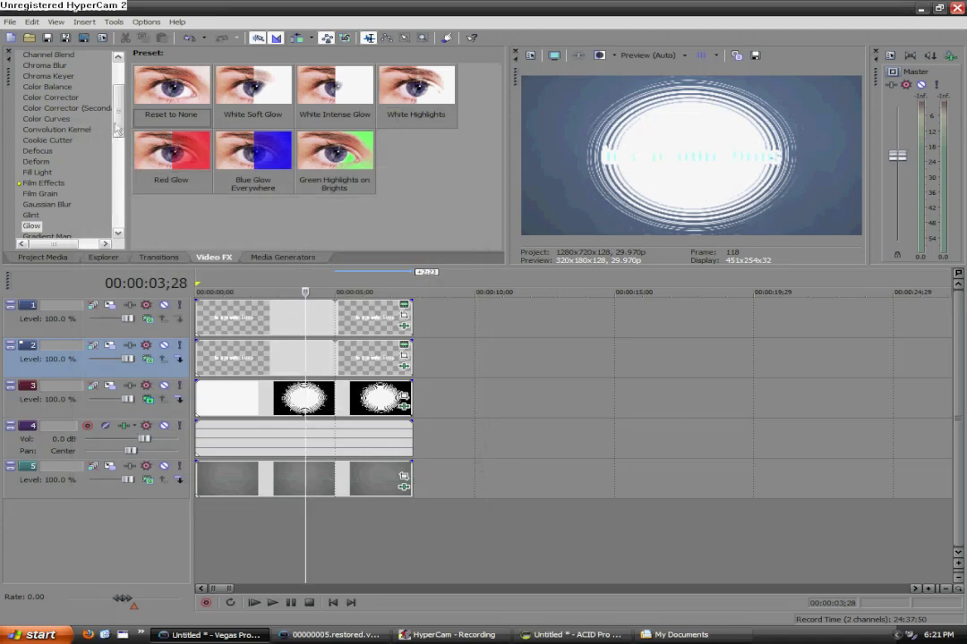
Stack the Sparkle Glint preset after the Glow on the track 3 Swirl clip.
scroll(116, 136, "down", 1)
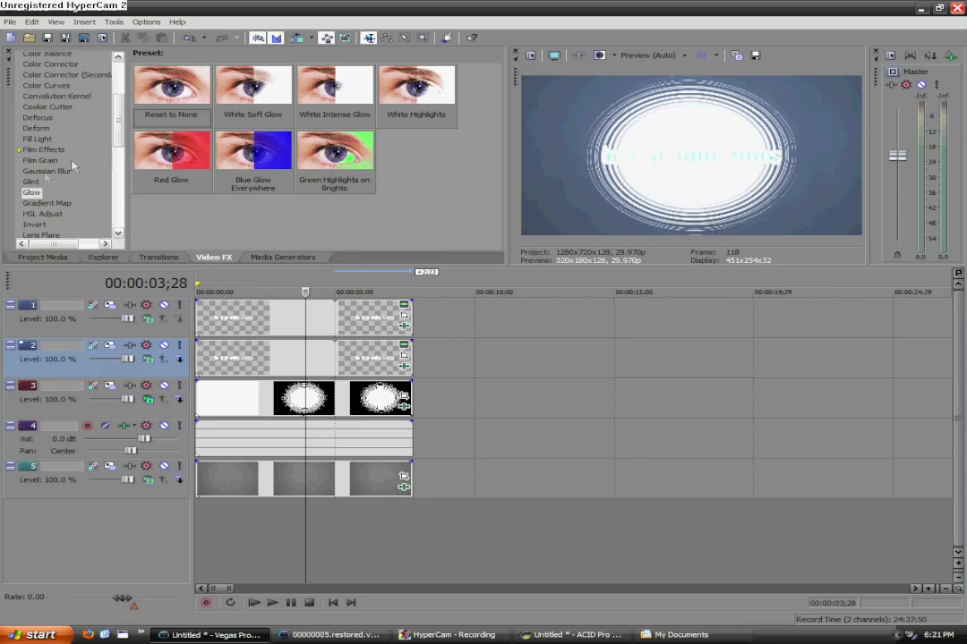
left_click(30, 181)
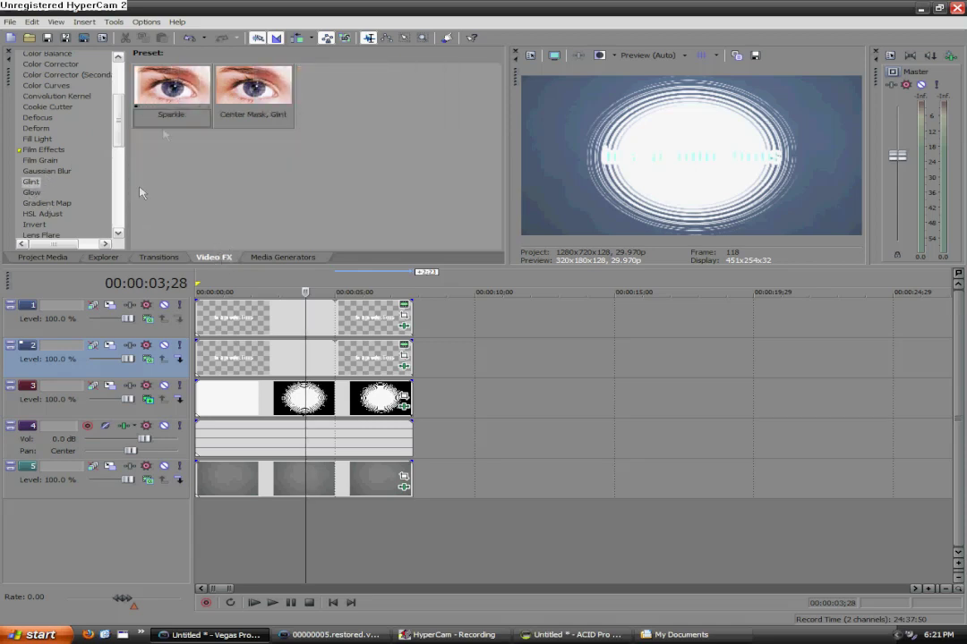
mouse_move(175, 85)
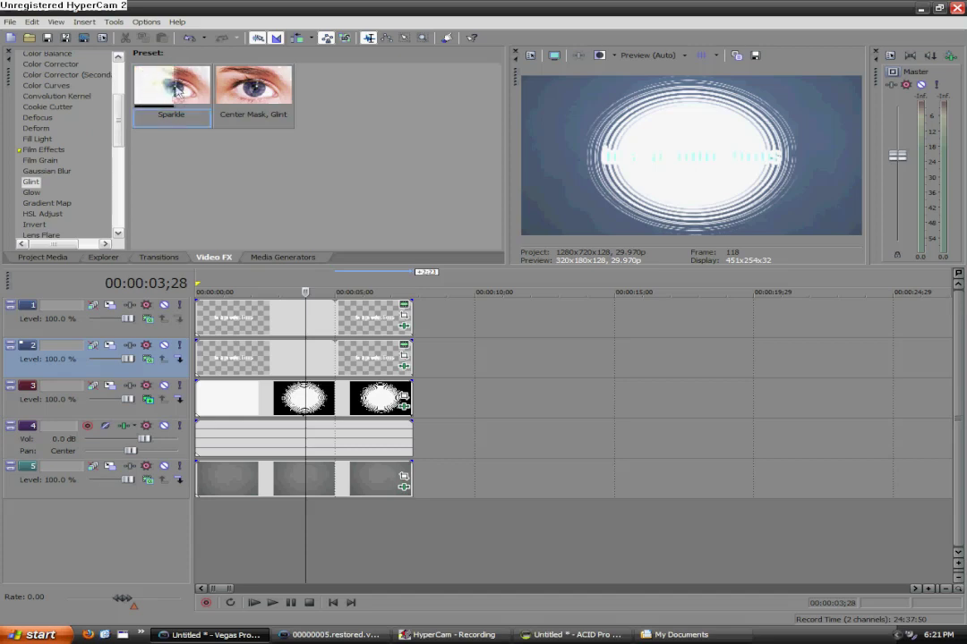
left_click_drag(176, 85, 322, 410)
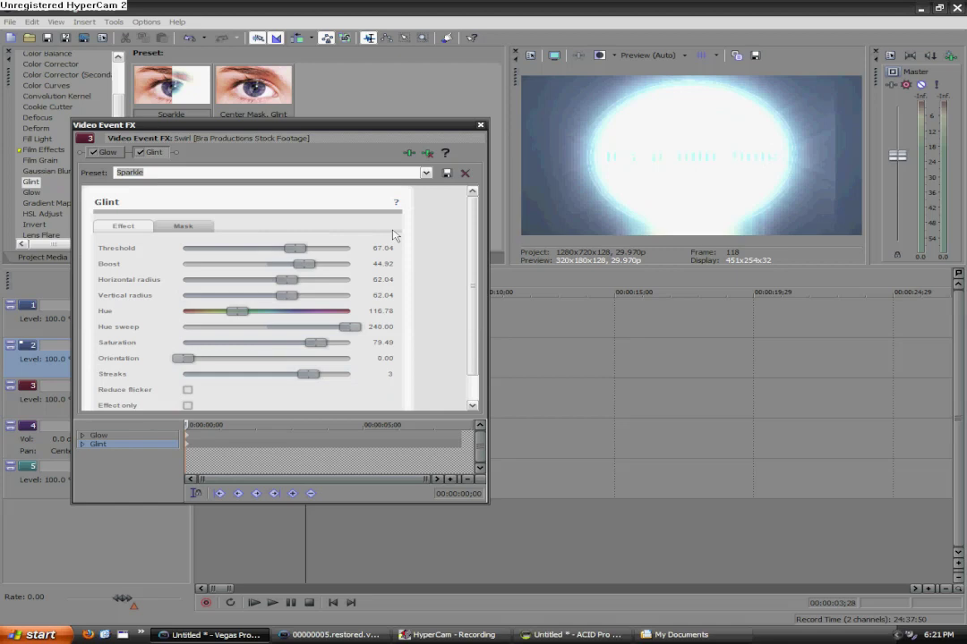
left_click(481, 124)
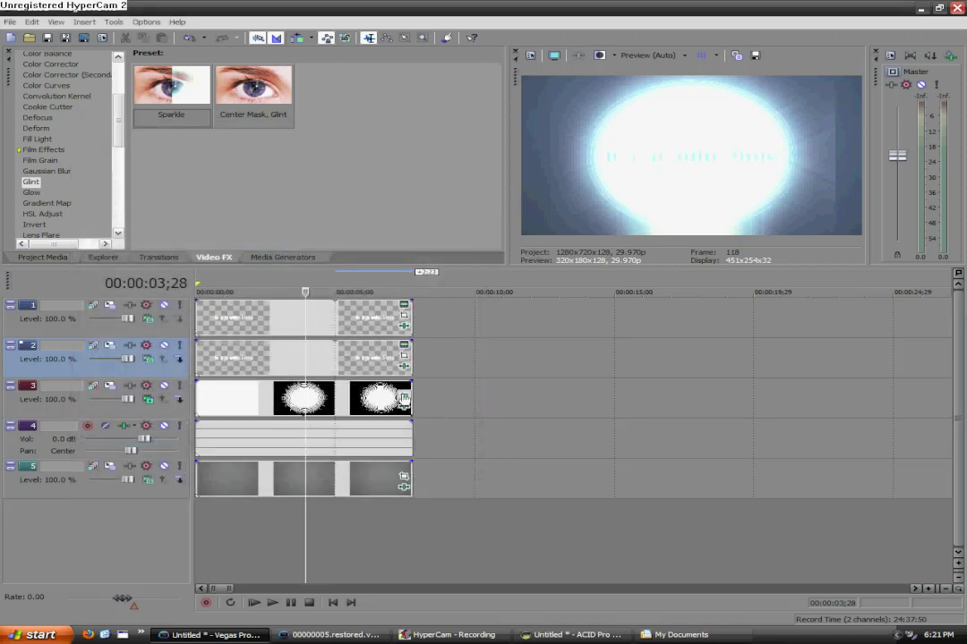
Set Maintain aspect ratio to No in the track 3 Swirl clip's Pan/Crop settings.
left_click(403, 399)
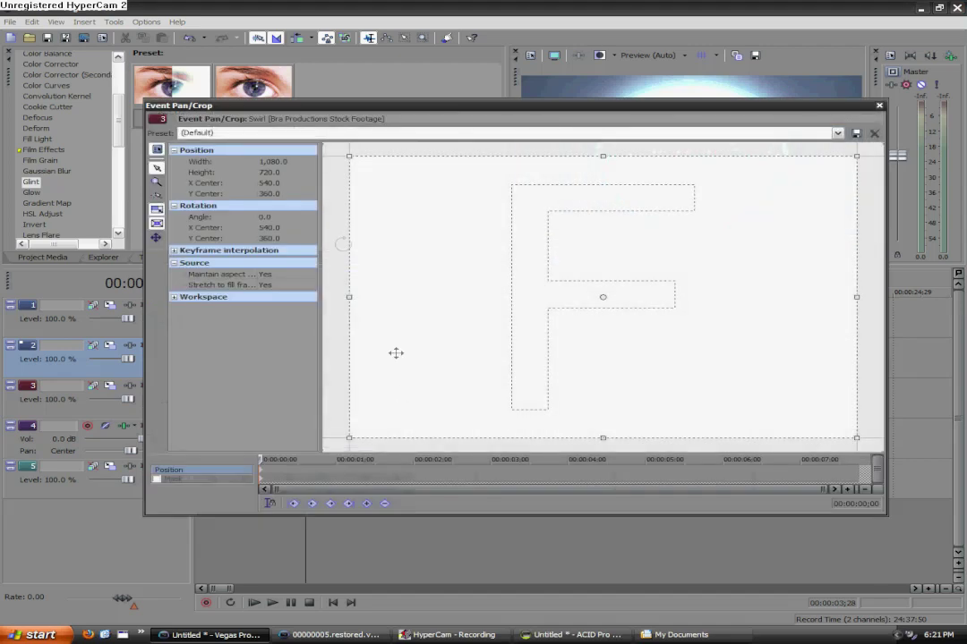
left_click(270, 276)
left_click(271, 283)
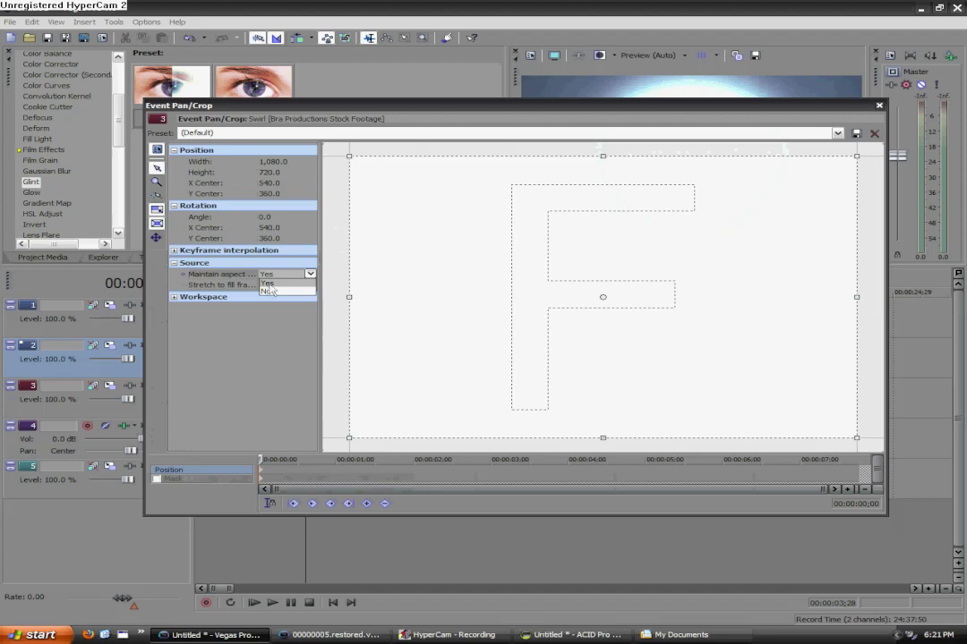
left_click(271, 296)
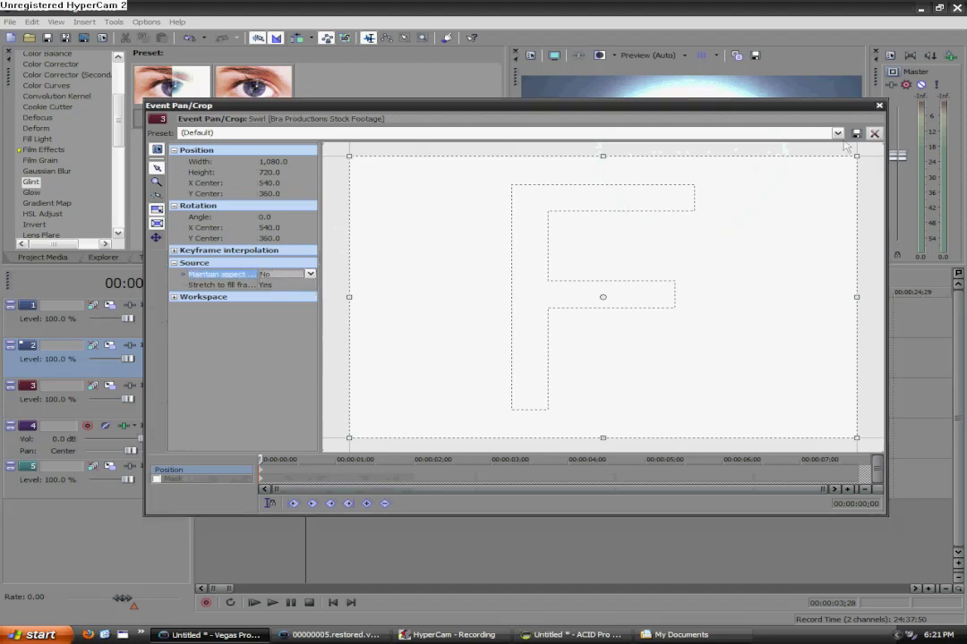
left_click(879, 104)
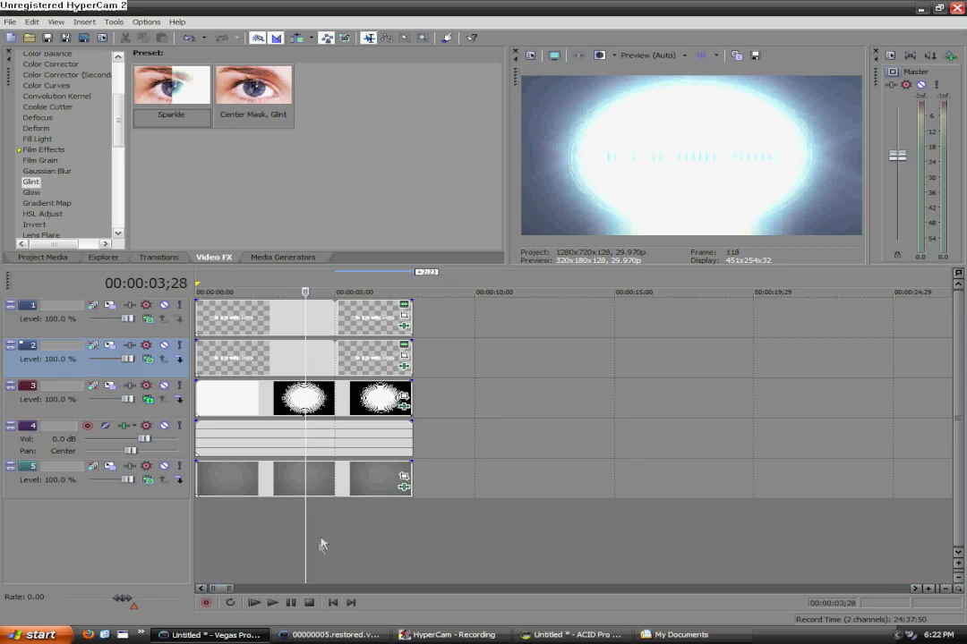
Scrub through the title preview, settle the playhead at 00:00:06;10, and list the Glow presets.
left_click(348, 529)
left_click(371, 528)
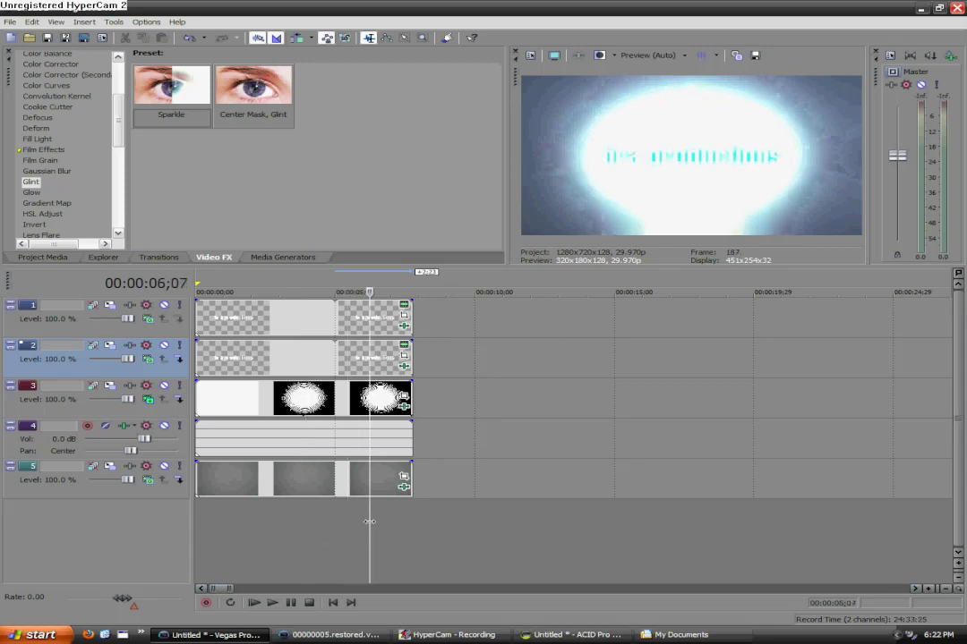
left_click(379, 525)
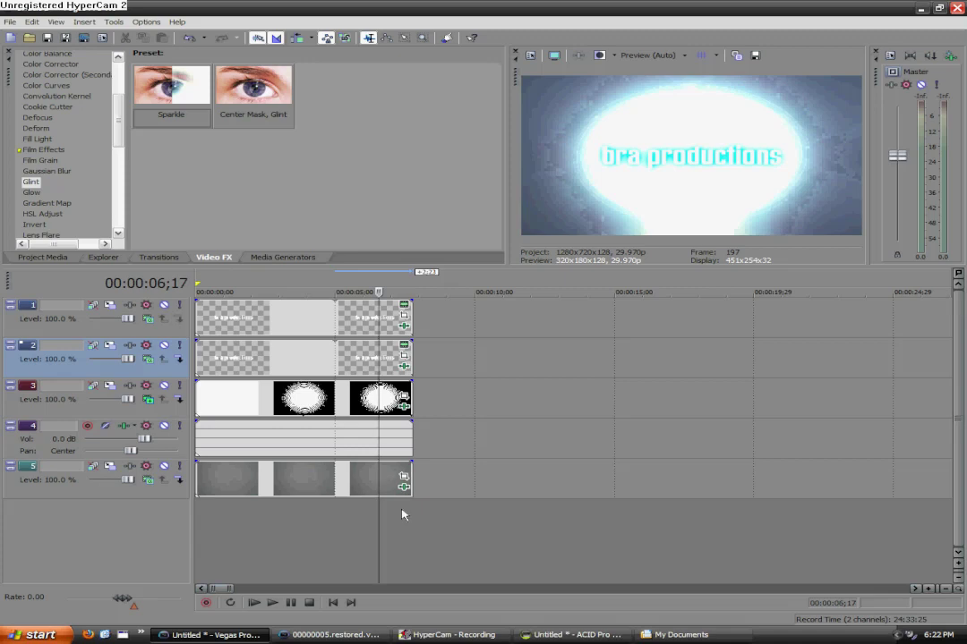
left_click(403, 516)
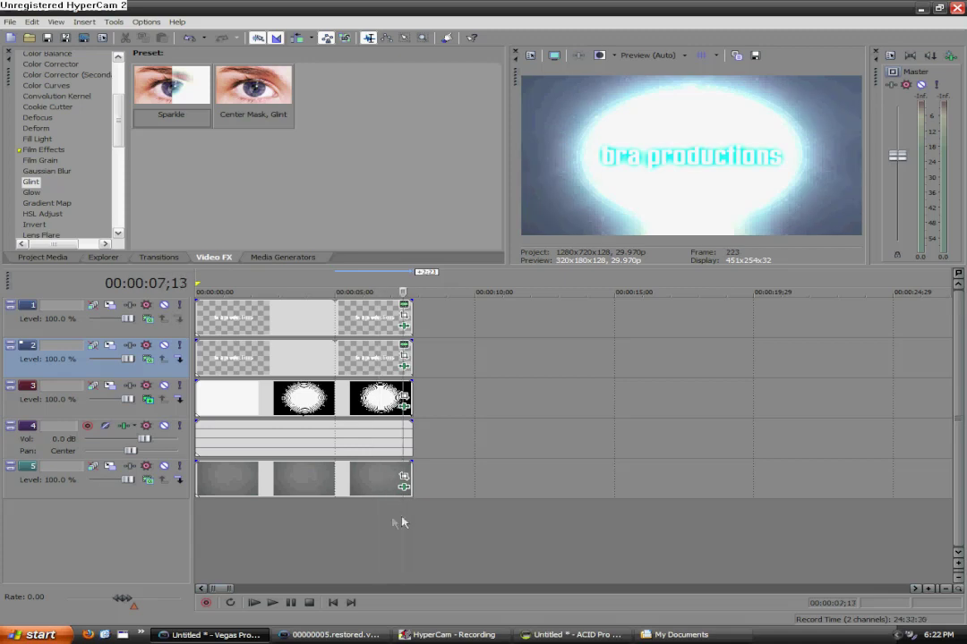
left_click(373, 525)
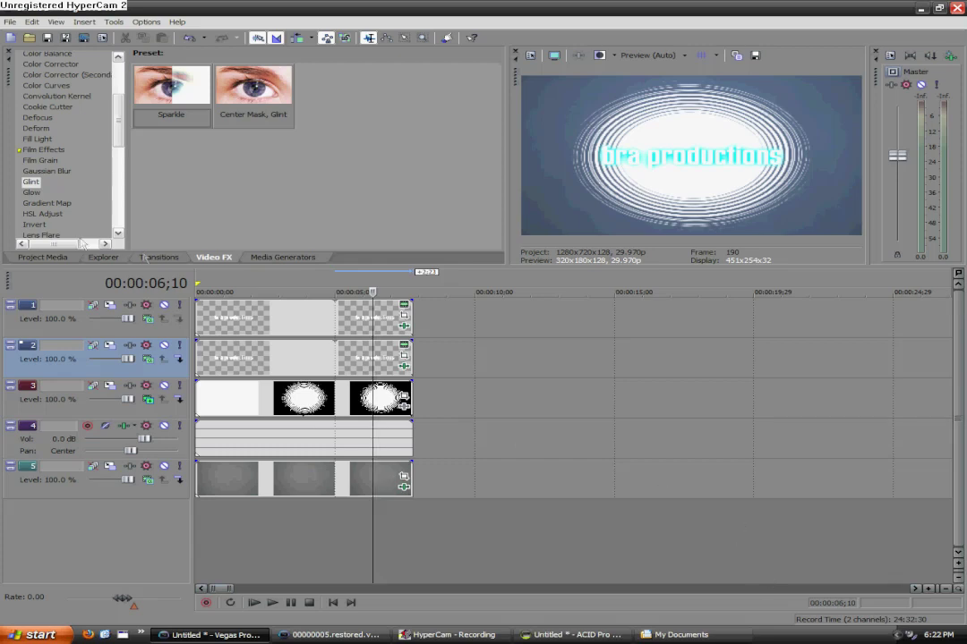
left_click(28, 192)
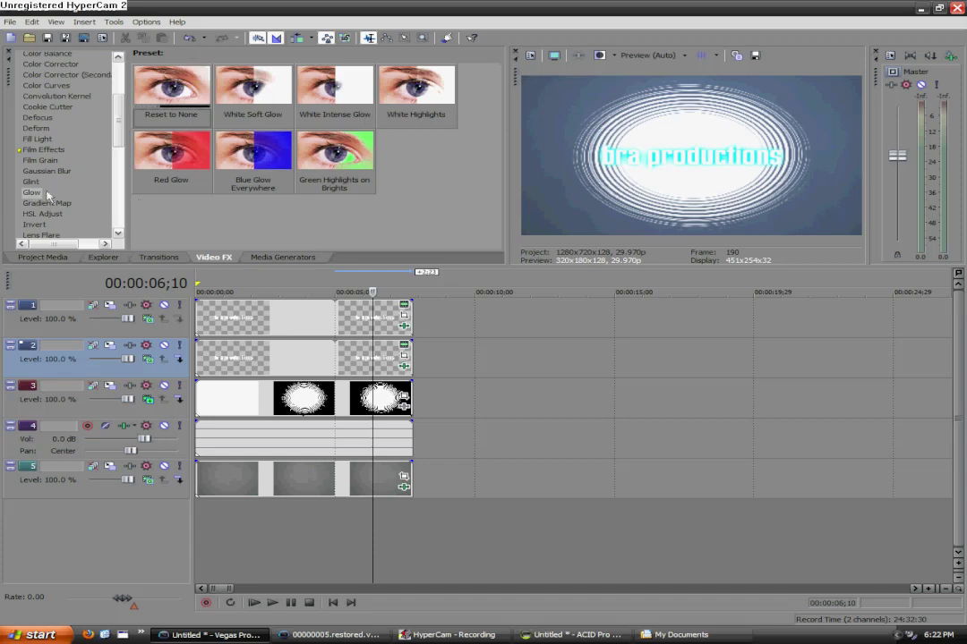
Apply a cyan (40,230,255) Glow to the Swirl clip: 0.8 percent, intensity 6, suppression 0.2.
left_click_drag(157, 83, 309, 396)
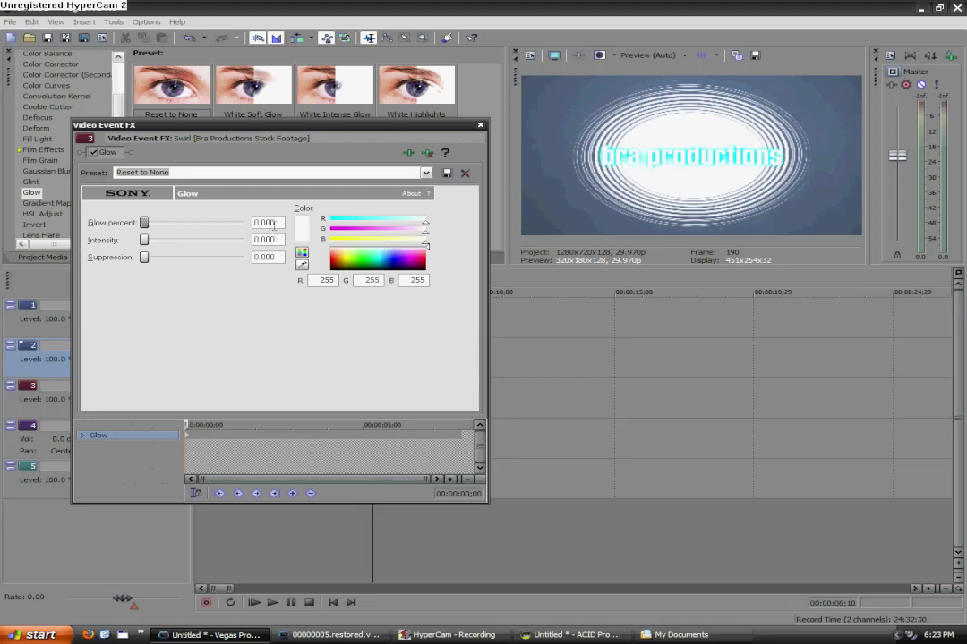
left_click_drag(411, 262, 380, 257)
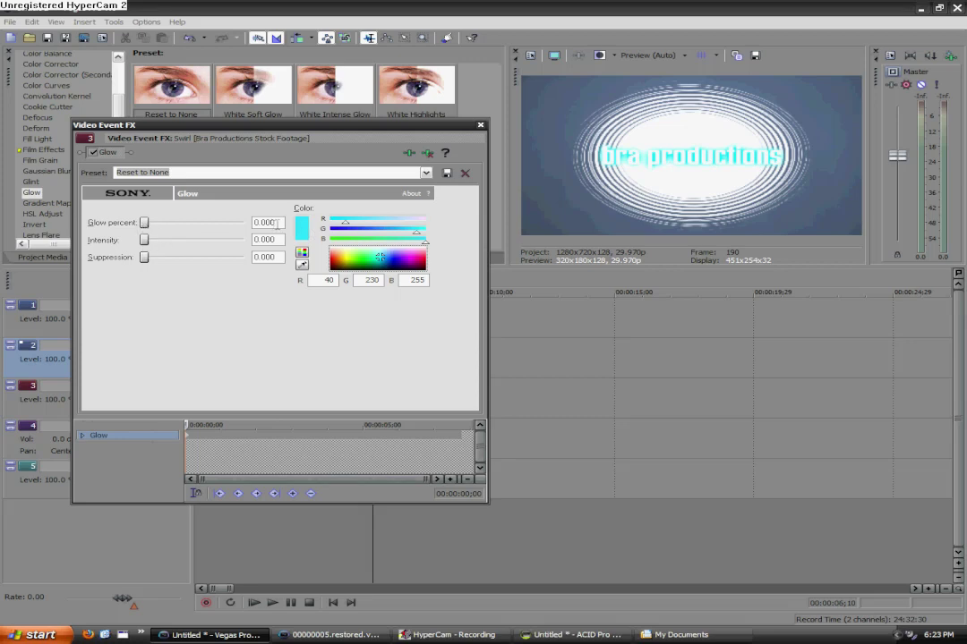
key("Tab")
type("0")
key("Return")
key("Tab")
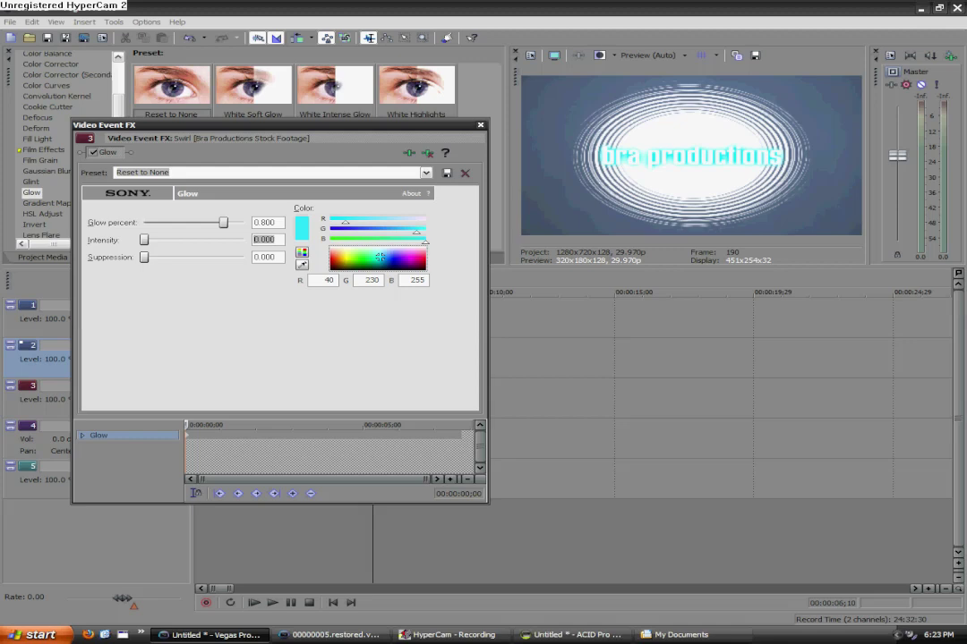
type("6")
key("Return")
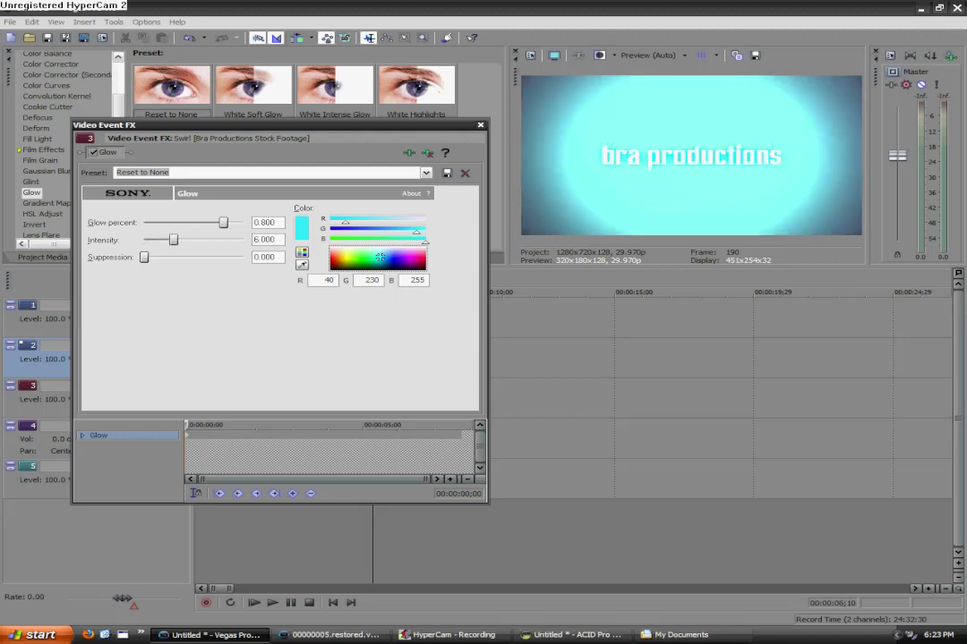
key("Tab")
type("0.2")
key("Return")
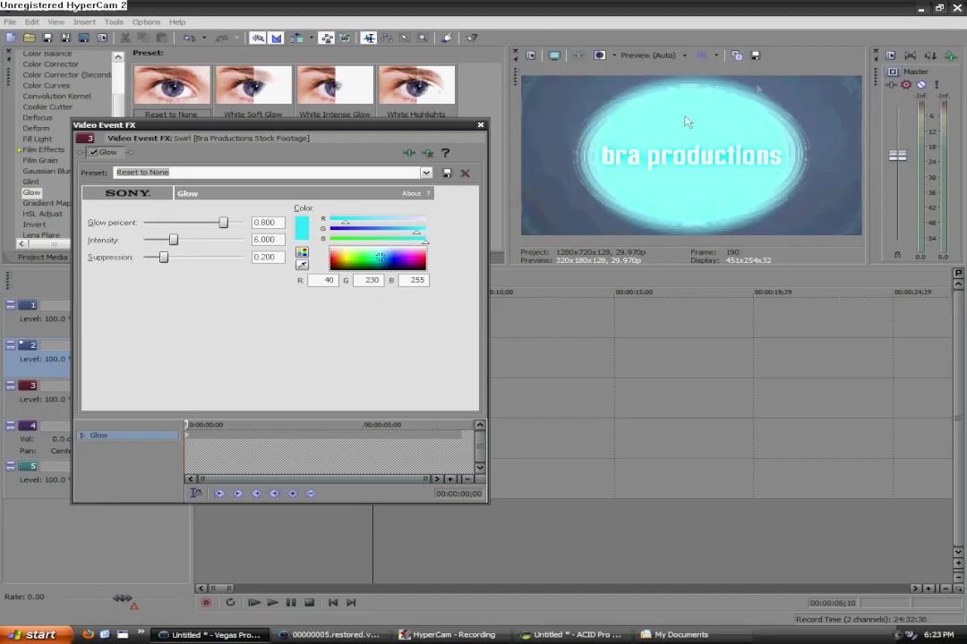
left_click(482, 128)
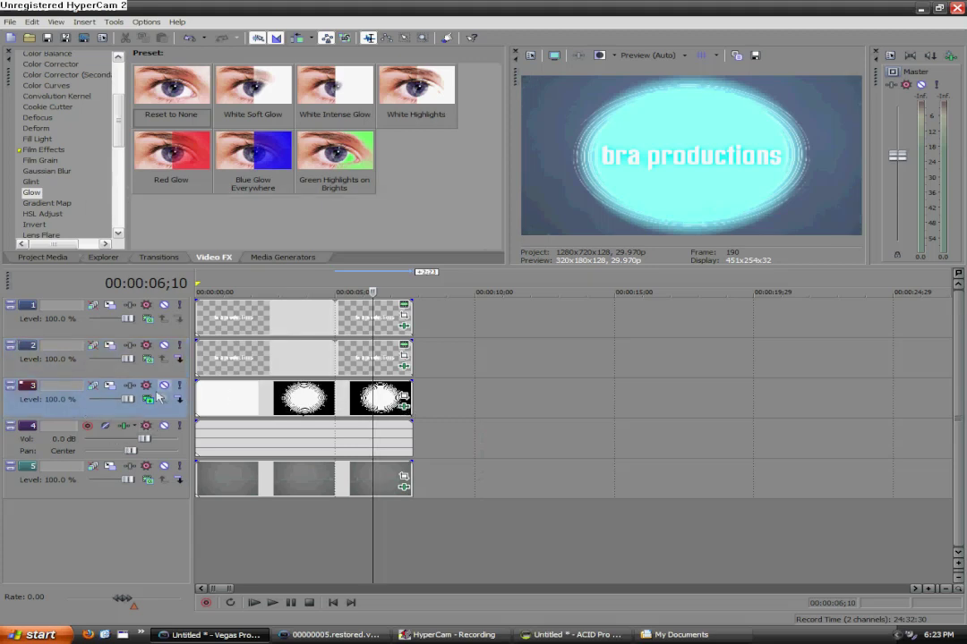
Duplicate Swirl track 3 and change the copy's glow colour to pale yellow (246,255,27).
right_click(101, 405)
left_click(142, 444)
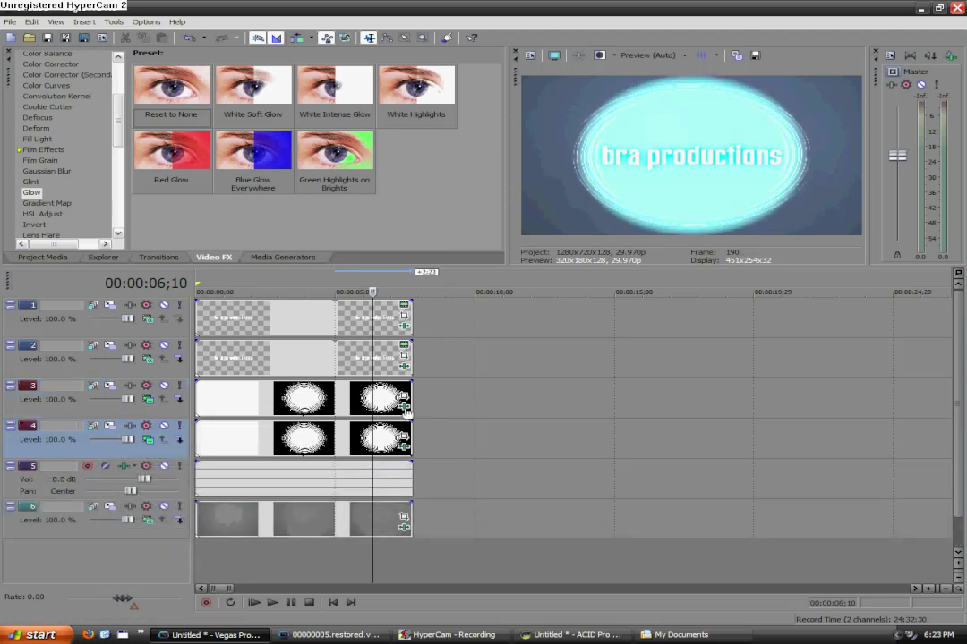
left_click(405, 408)
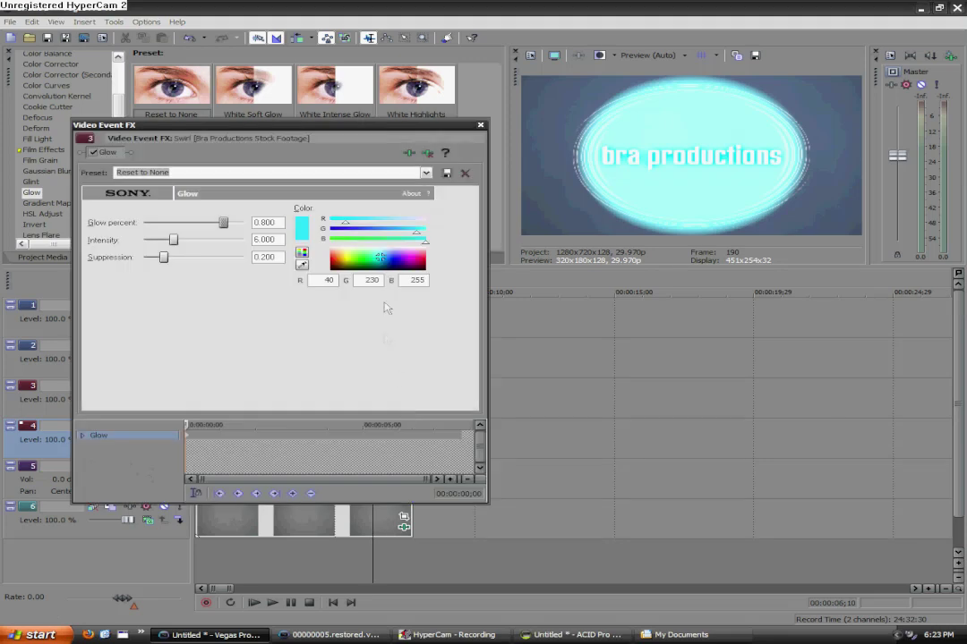
left_click(348, 260)
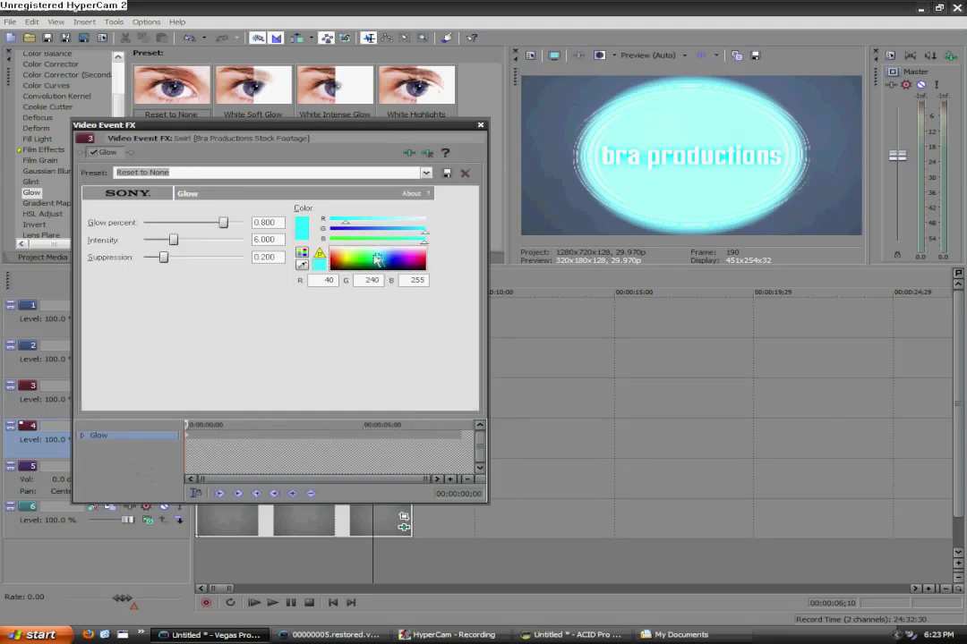
left_click(353, 261)
left_click(348, 261)
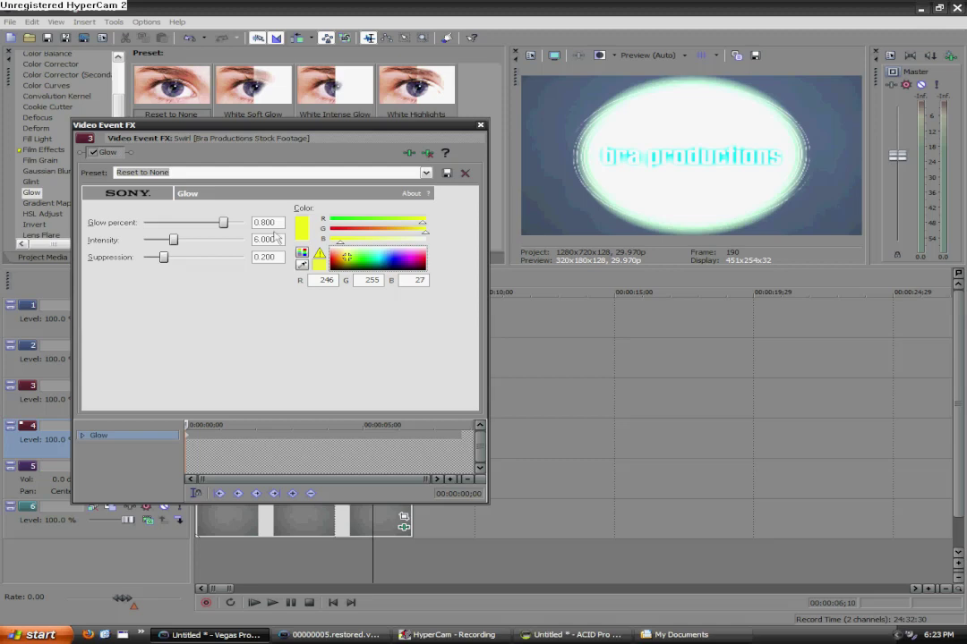
Raise the yellow glow's intensity to 10 and set suppression to 0.22.
left_click(275, 239)
type("10.0")
key("Return")
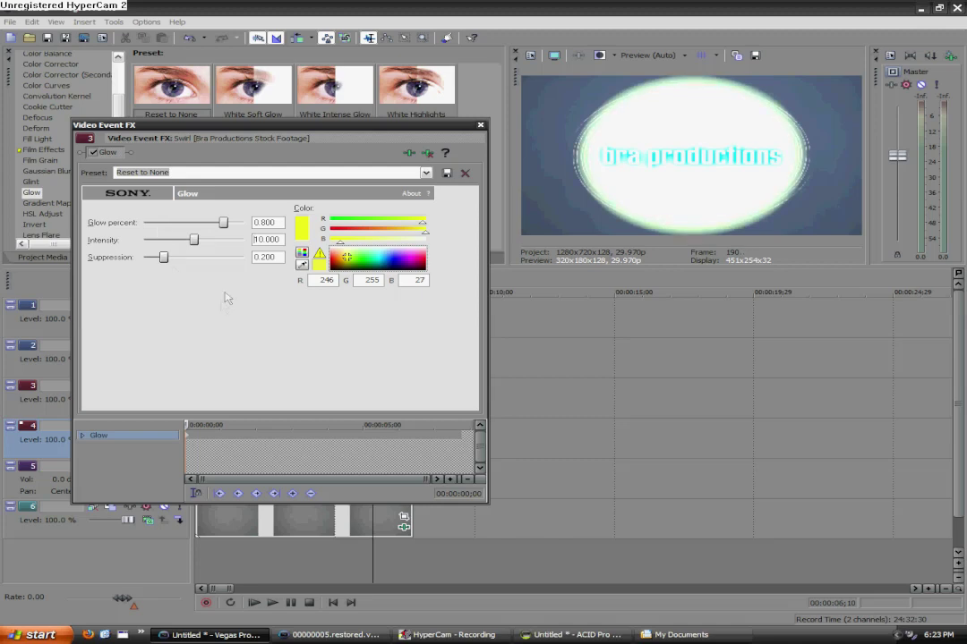
double_click(266, 257)
type("0.22")
key("Return")
left_click(479, 125)
Duplicate the original Swirl track 3 once more.
left_click(81, 414)
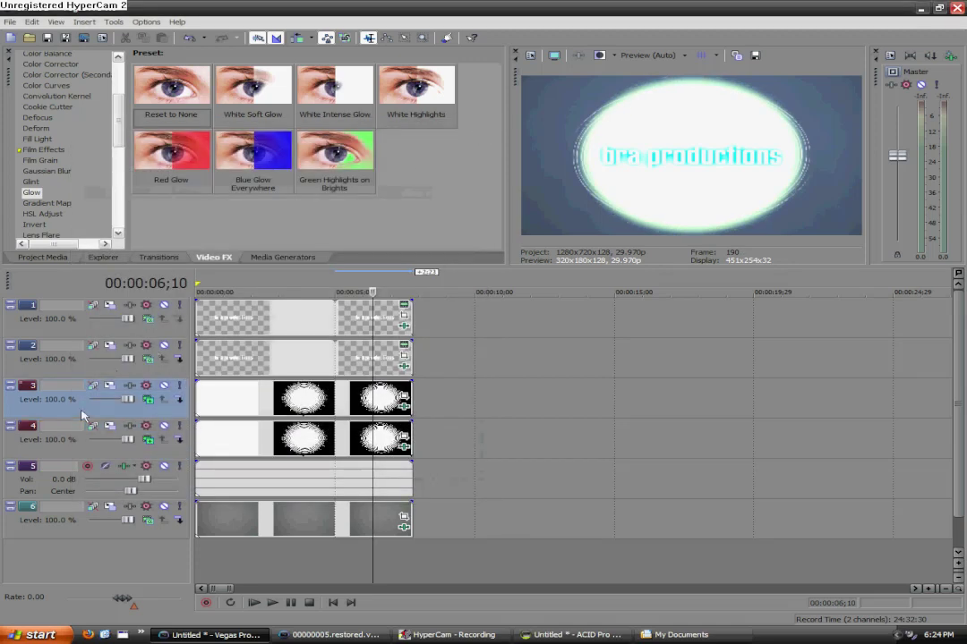
right_click(82, 414)
left_click(148, 459)
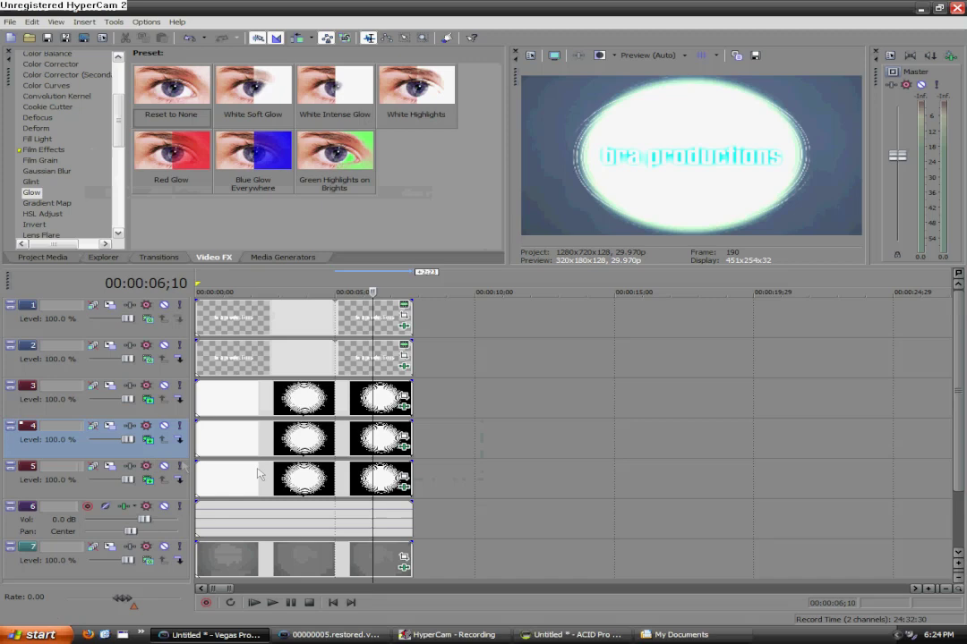
Give the new copy a white glow with 0.9 glow percent, intensity 6 and suppression 0.3.
left_click(404, 394)
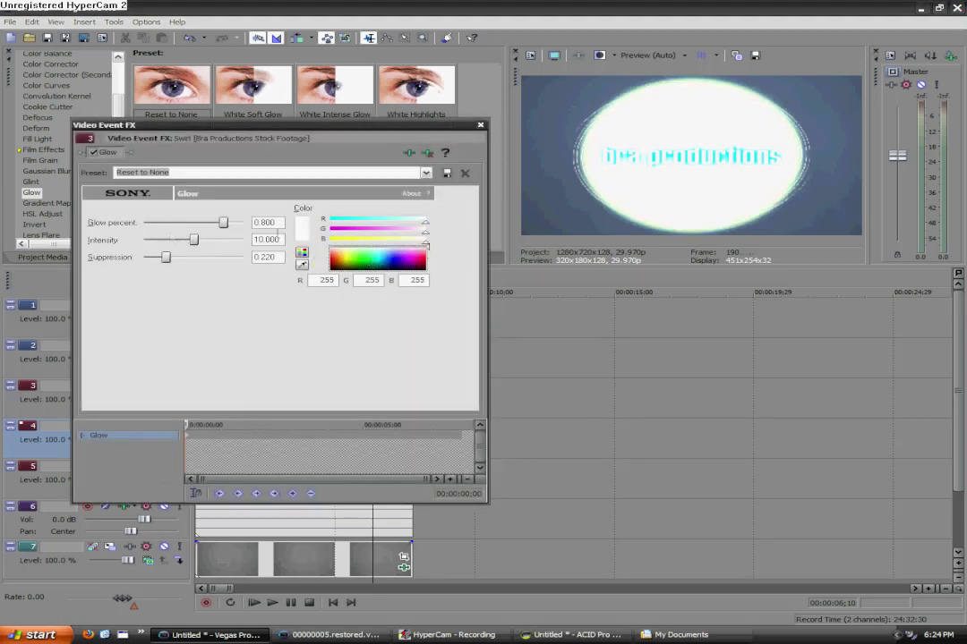
double_click(265, 222)
type("0.9")
key("Return")
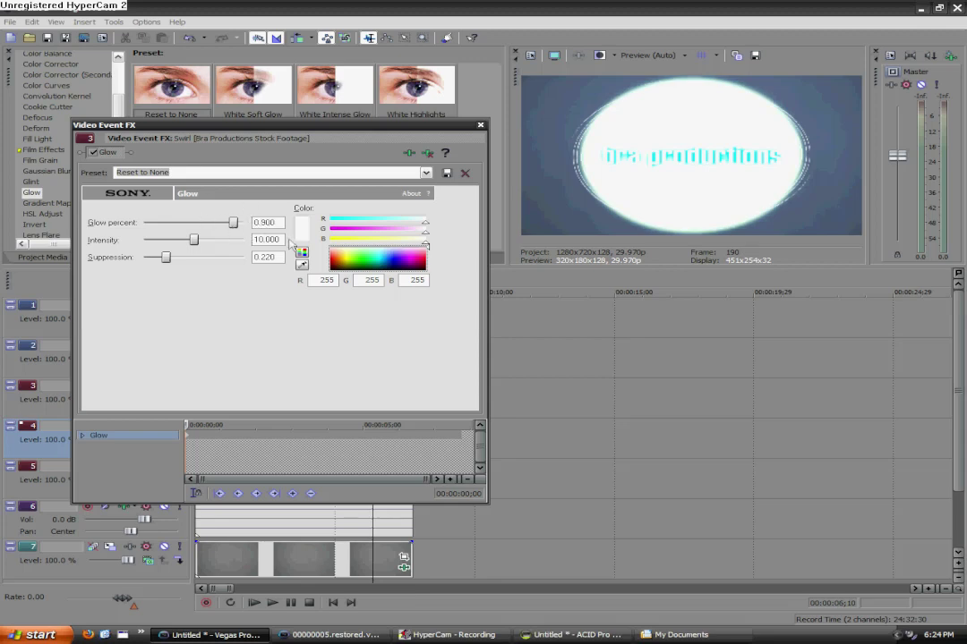
key("Tab")
type("6")
key("Tab")
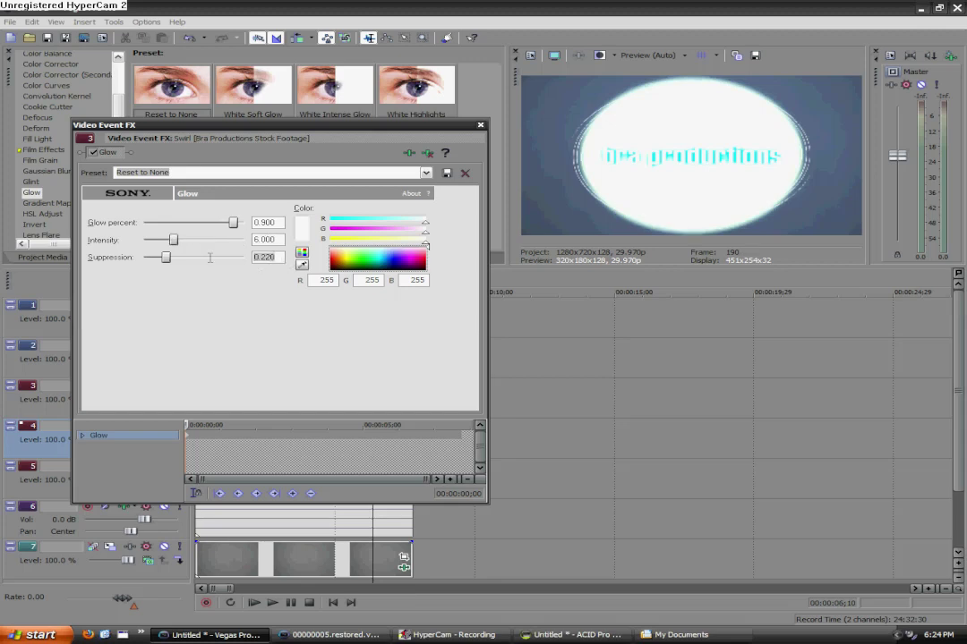
type("0.3")
key("Tab")
left_click(480, 124)
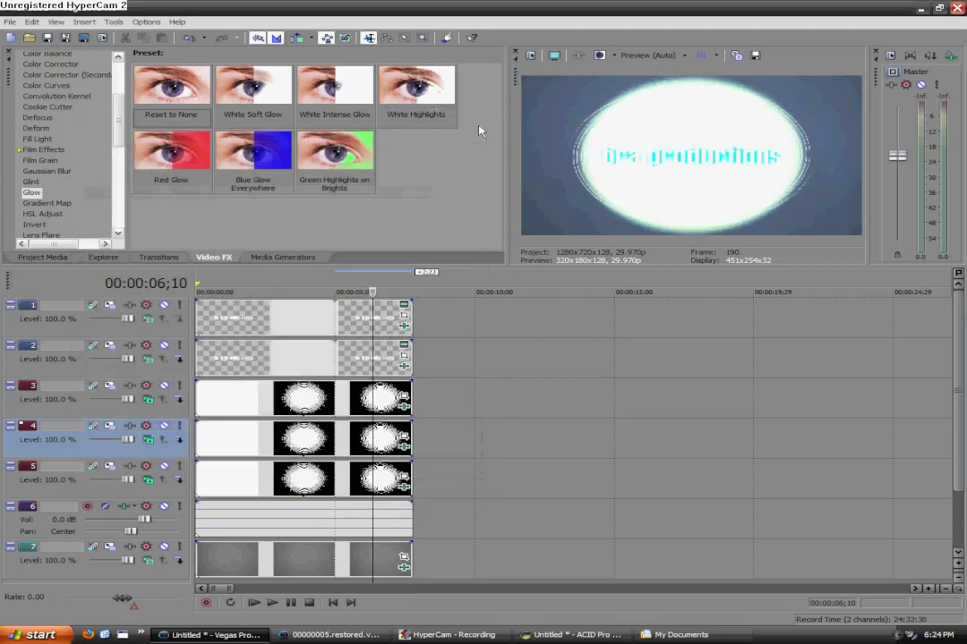
Play the intro from the start, then close the My Pictures window and switch to ACID Pro.
left_click(333, 602)
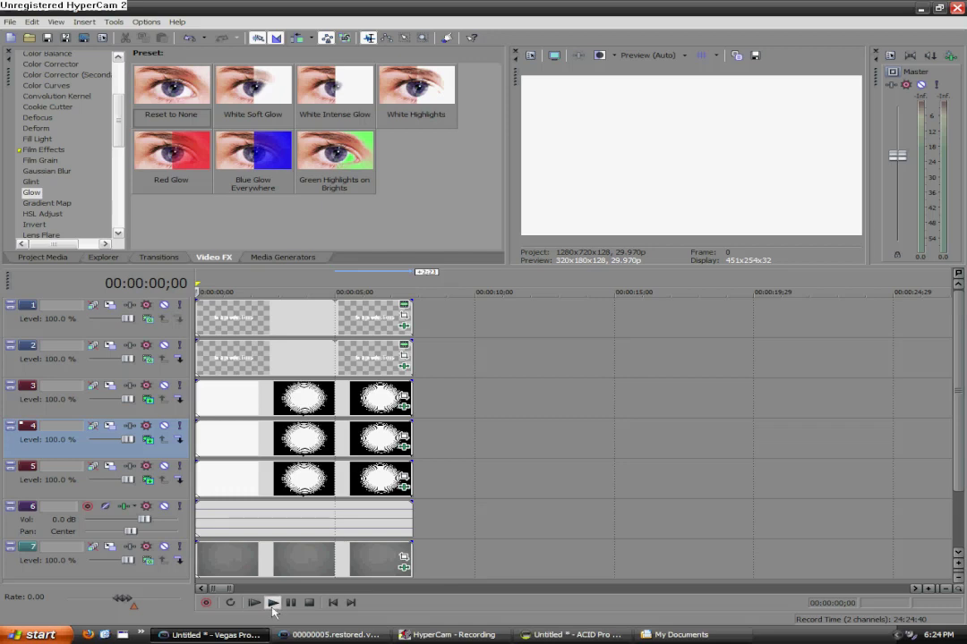
left_click(273, 607)
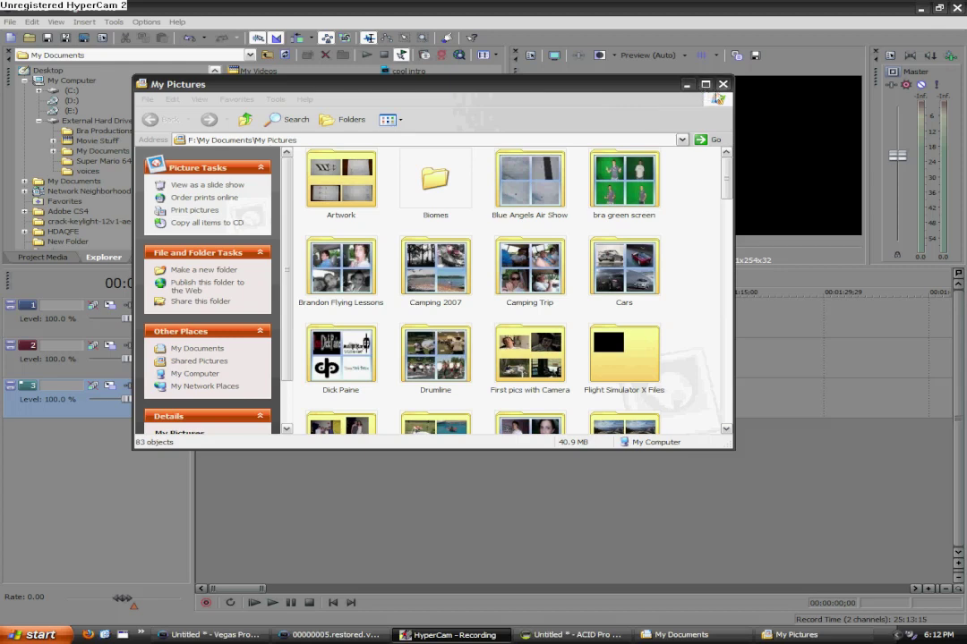
left_click(723, 84)
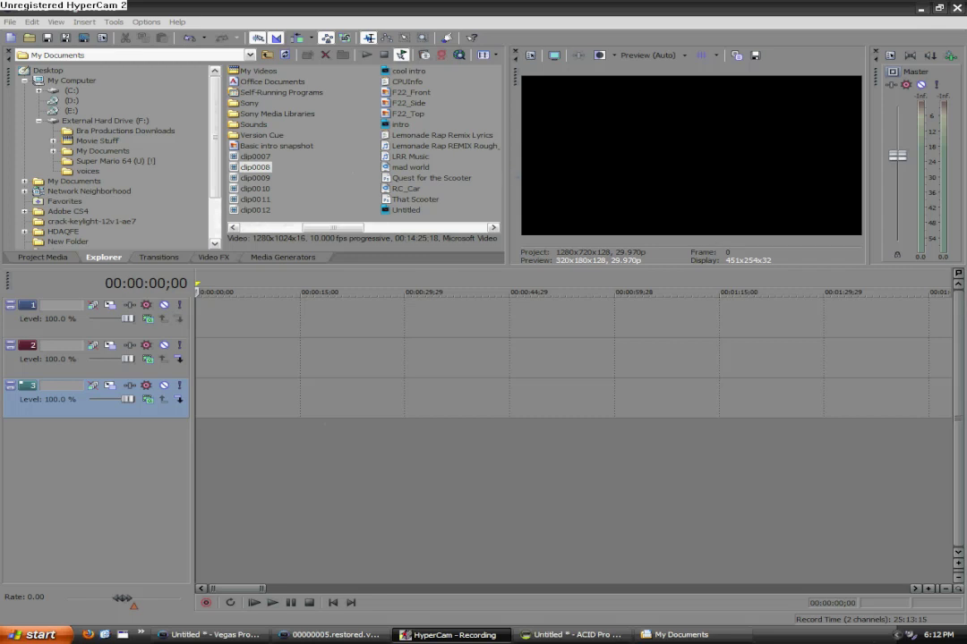
key("alt+Tab")
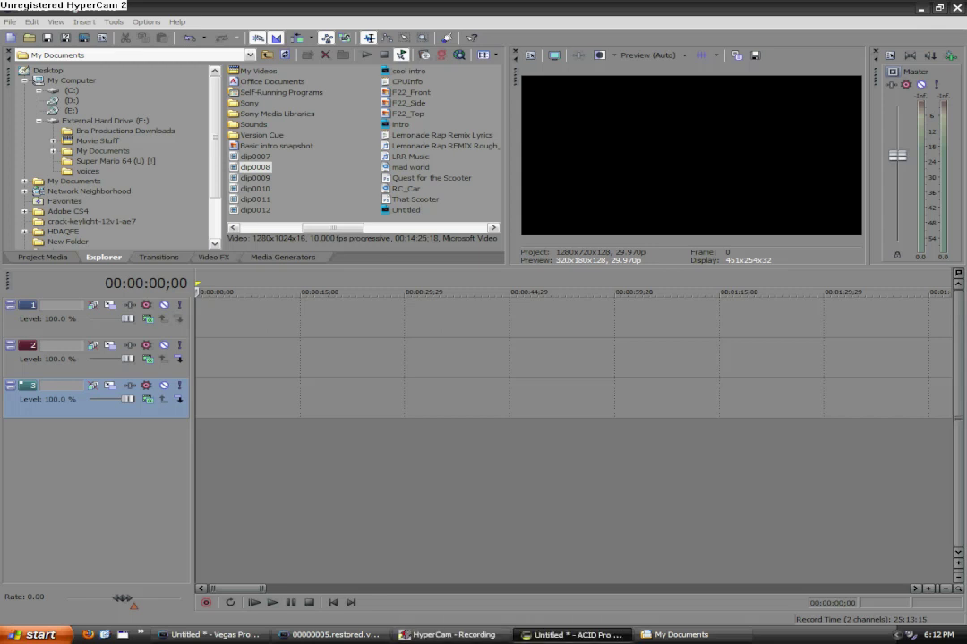